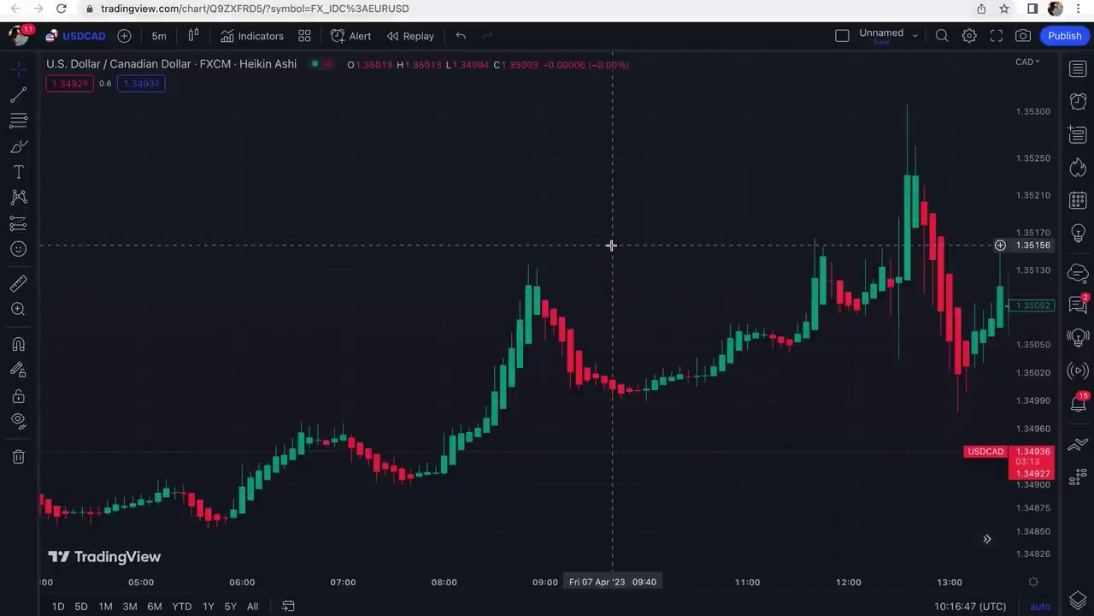
# Step: Search the indicators for "scalping pullba" and add Scalping PullBack Tool R1 by JustUncleL to the USDCAD chart
pyautogui.click(251, 36)
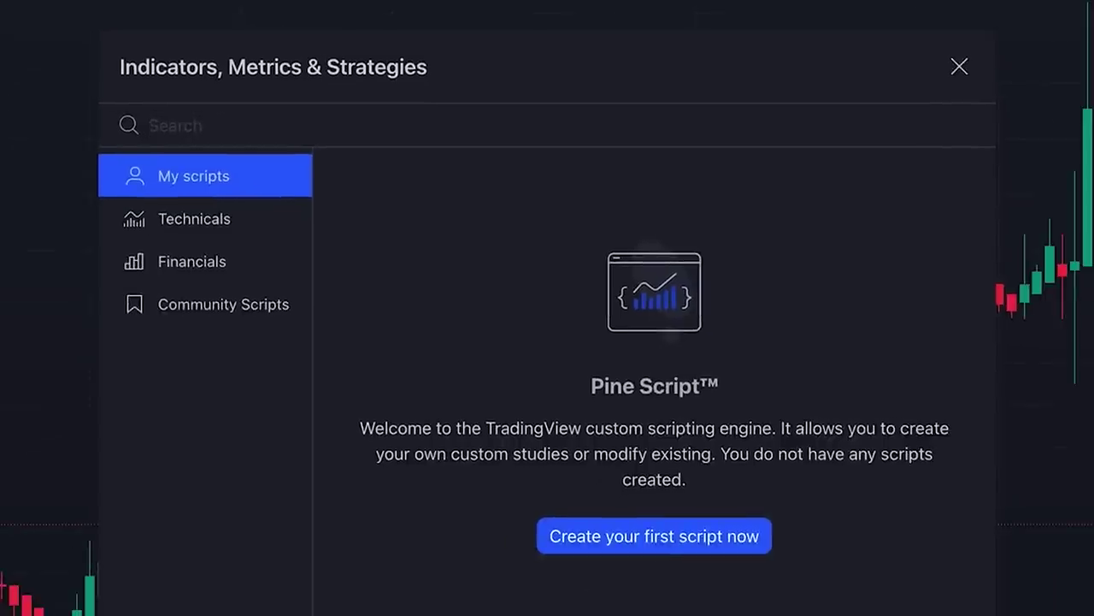
pyautogui.write('scal')
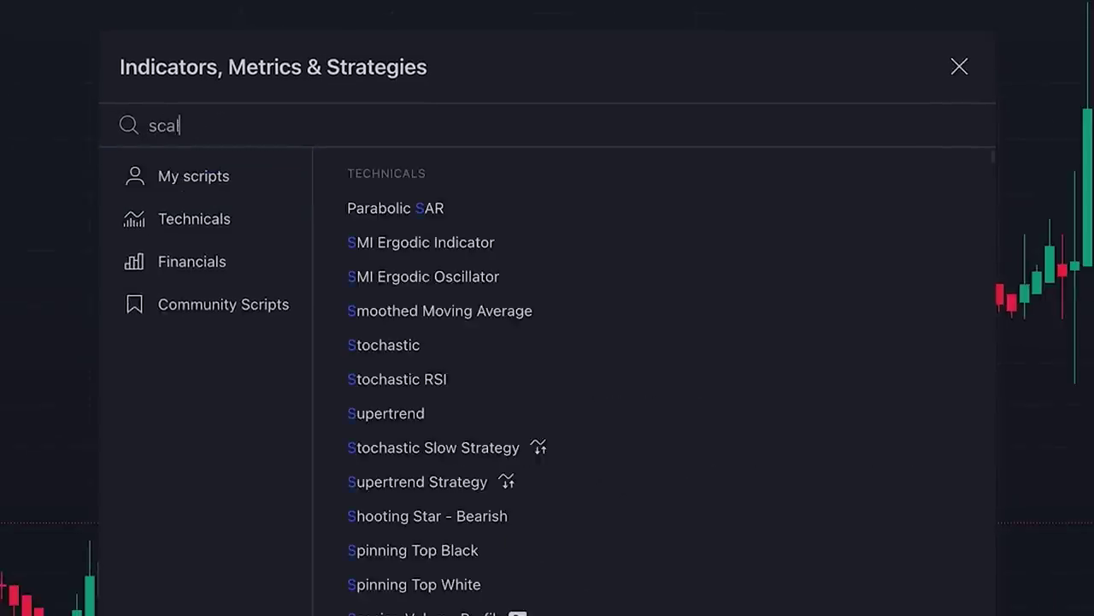
pyautogui.write('ping pull')
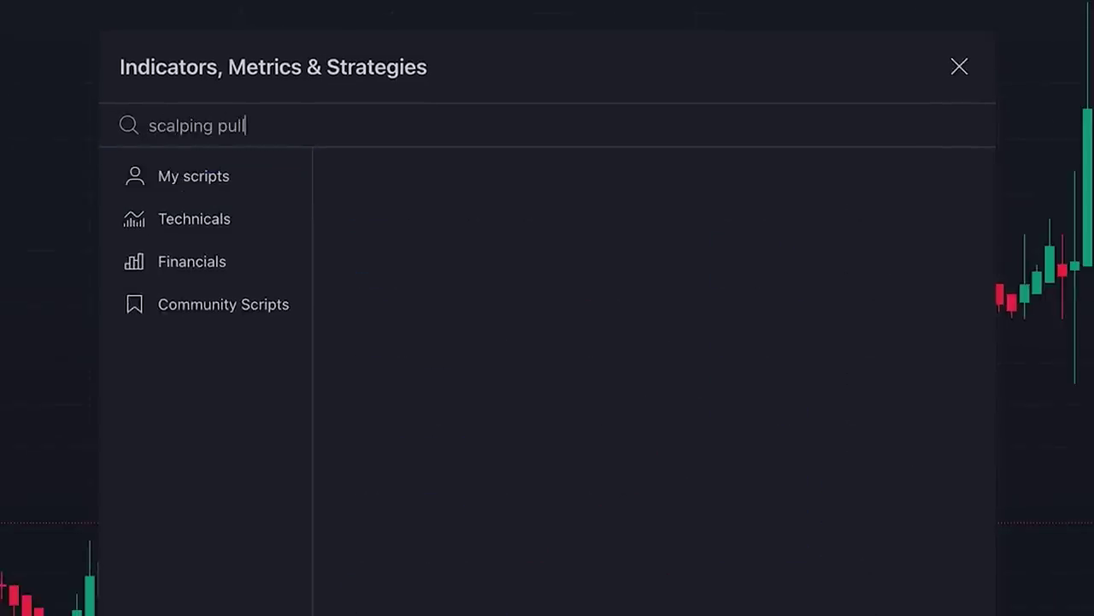
pyautogui.write('ba')
pyautogui.click(395, 208)
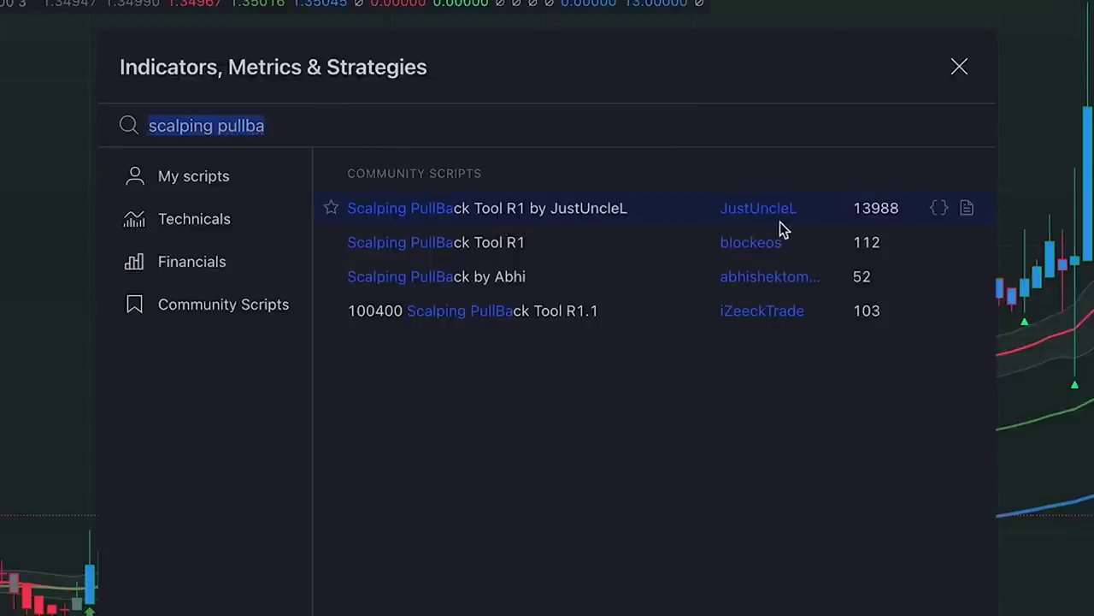
pyautogui.click(959, 67)
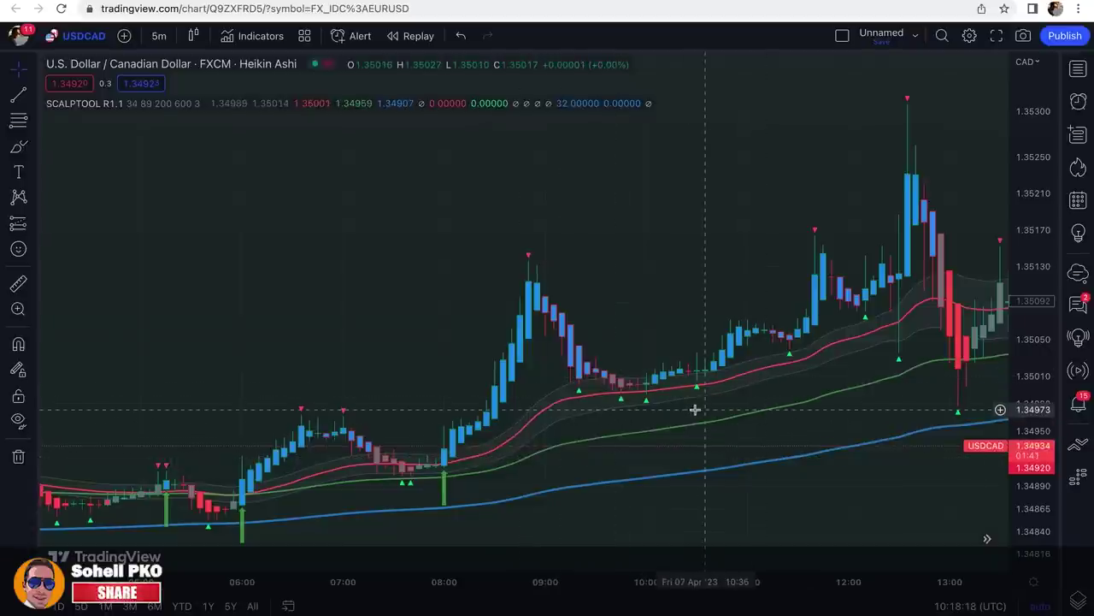
# Step: In the SCALPTOOL R1.1 inputs, enable ShowSlowEMA and ShowHHLL, disable ShowTrendBGcolor, and apply the settings
pyautogui.click(233, 104)
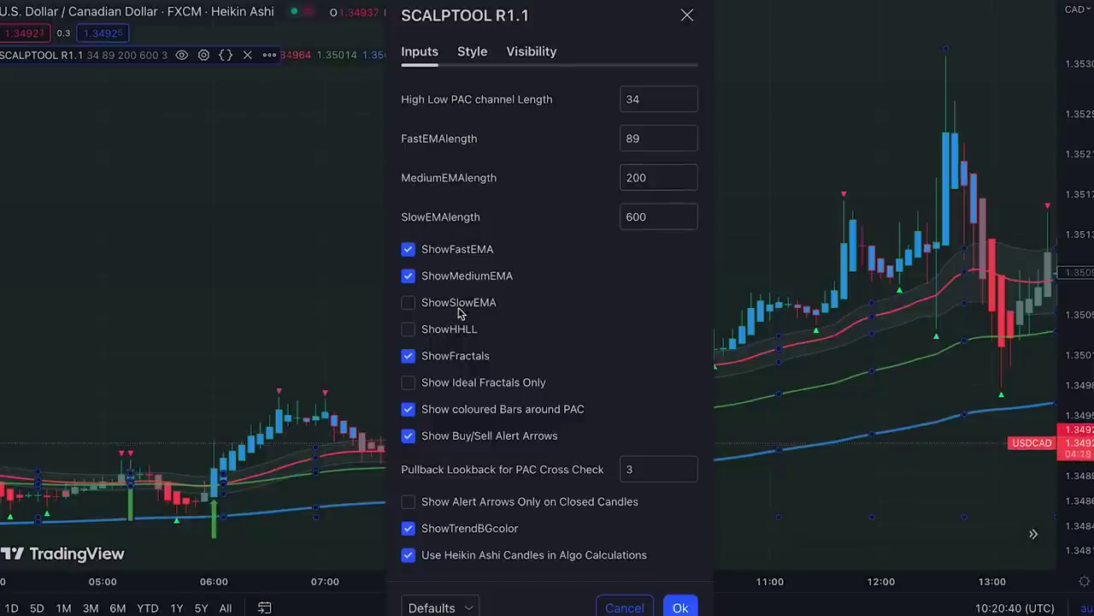
pyautogui.click(407, 303)
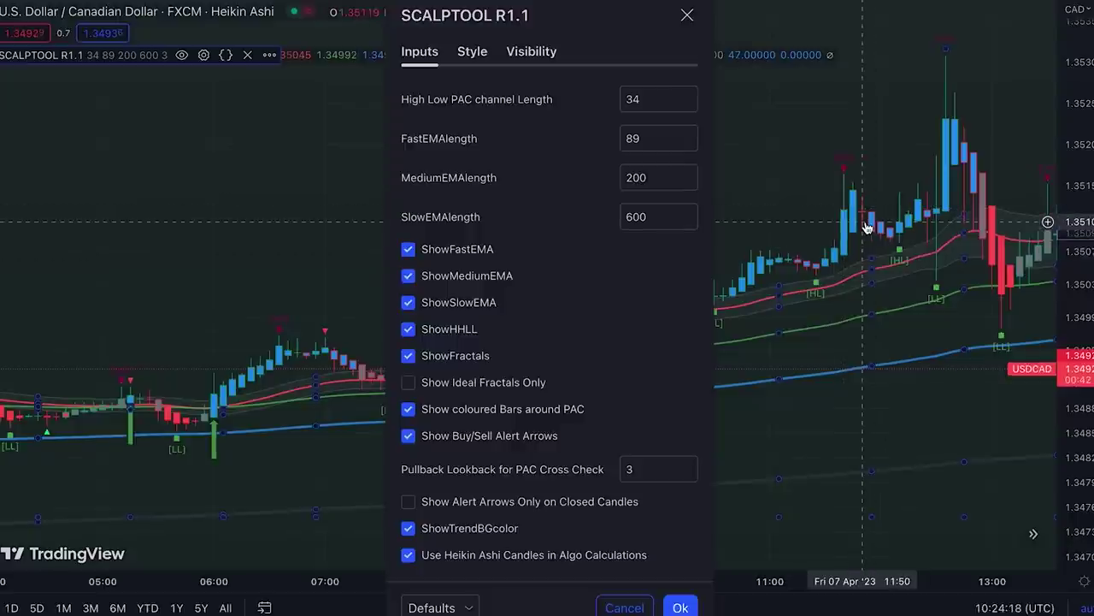
pyautogui.click(408, 528)
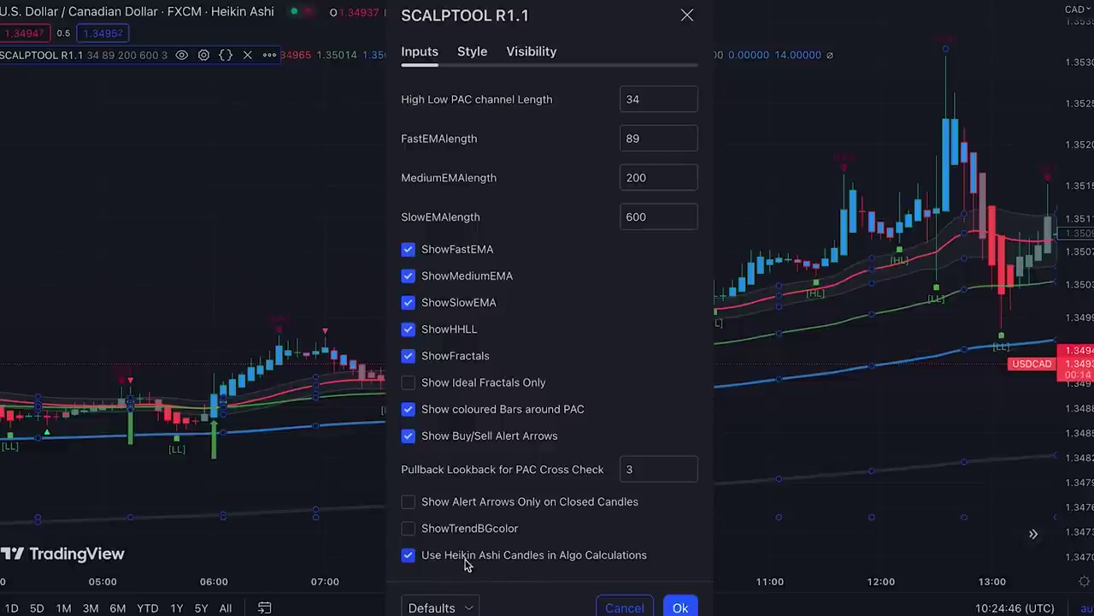
pyautogui.click(681, 607)
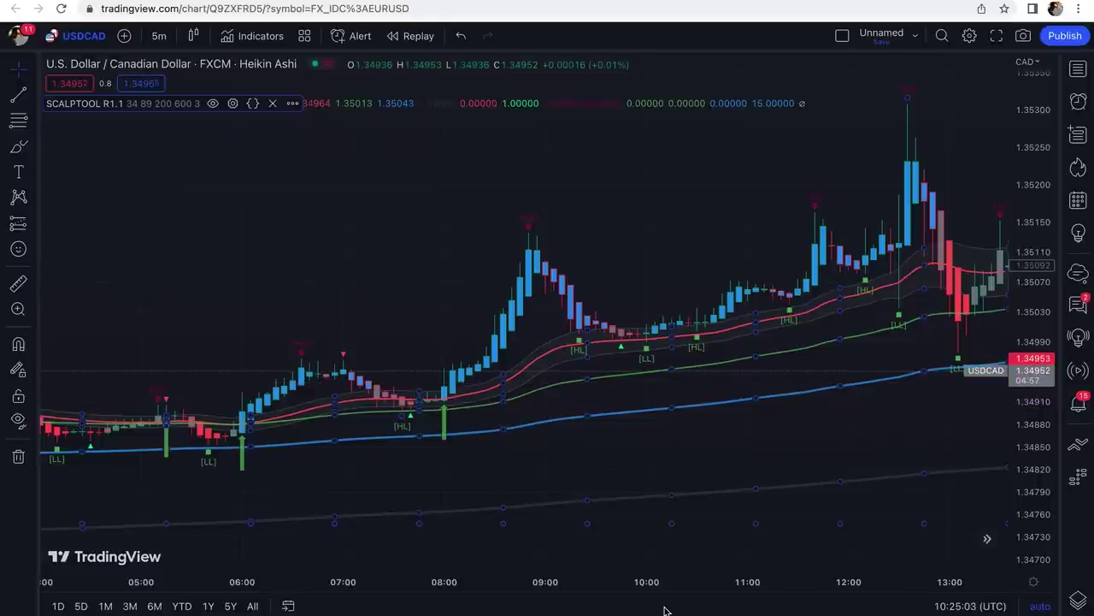
# Step: Set the chart type to Heikin Ashi
pyautogui.click(191, 36)
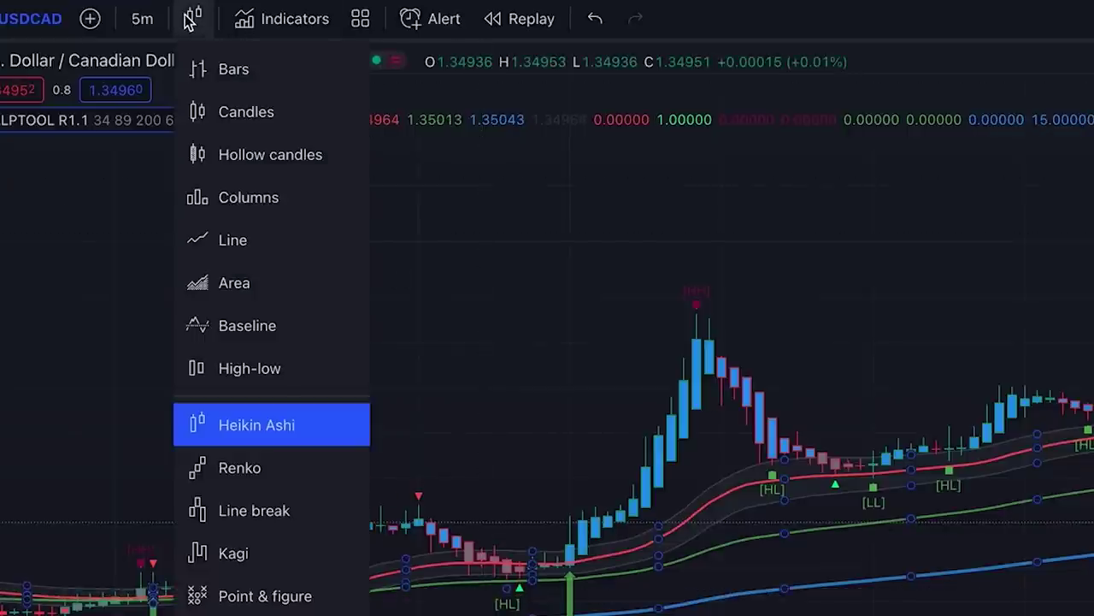
pyautogui.click(279, 420)
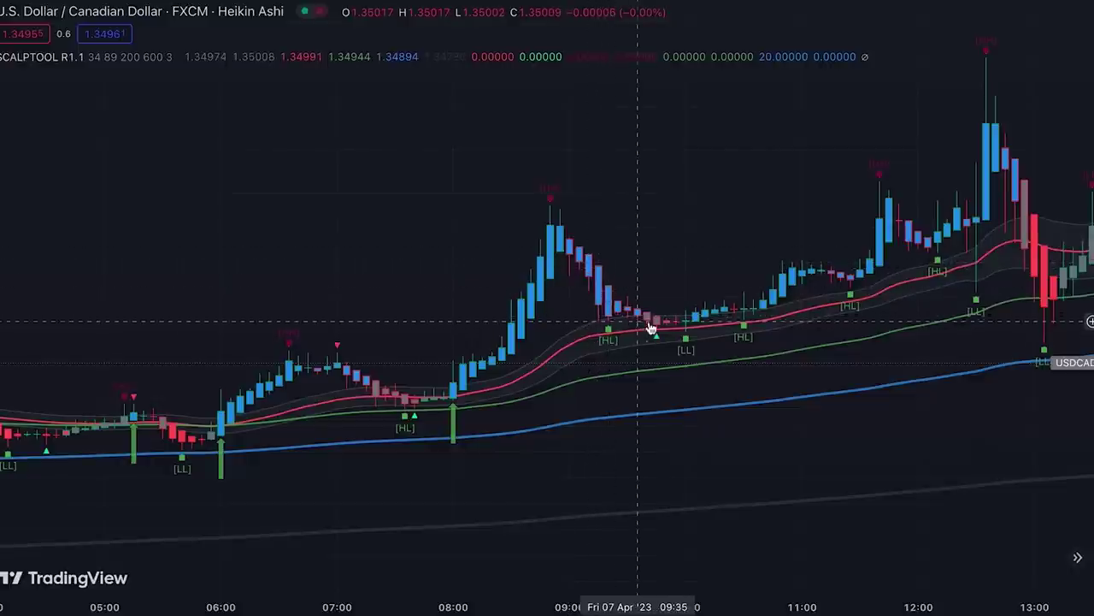
# Step: Examine the indicator's buy arrows, PAC channel and HL/LL labels across the 7 to 10 April candles
pyautogui.hscroll(2, 656, 319)
pyautogui.hscroll(10, 656, 318)
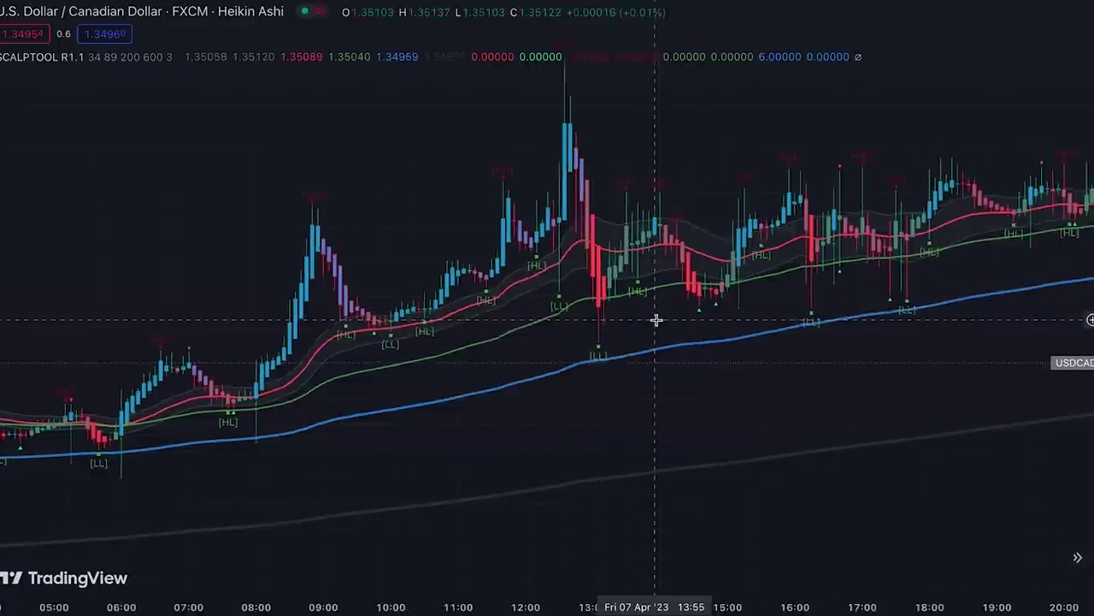
pyautogui.hscroll(3, 656, 319)
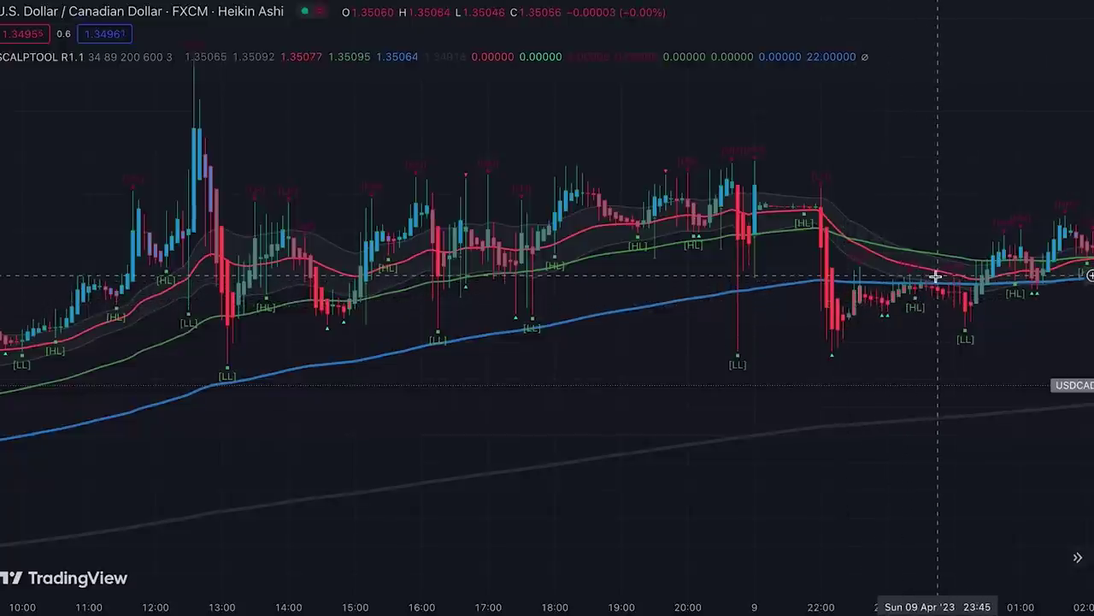
pyautogui.scroll(-4, 936, 282)
pyautogui.hscroll(-10, 936, 277)
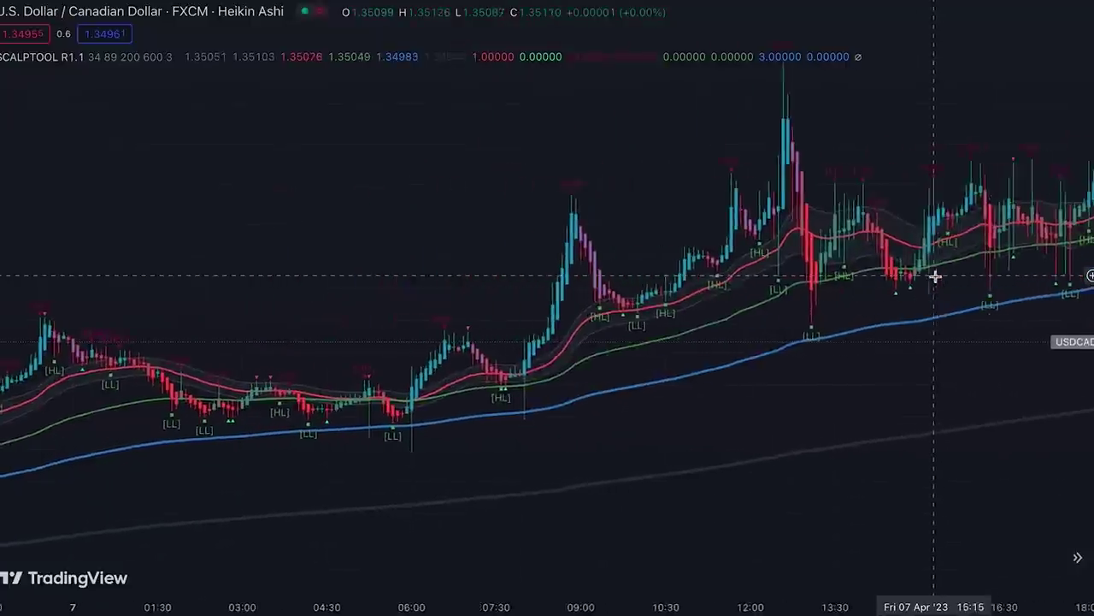
pyautogui.scroll(2, 936, 278)
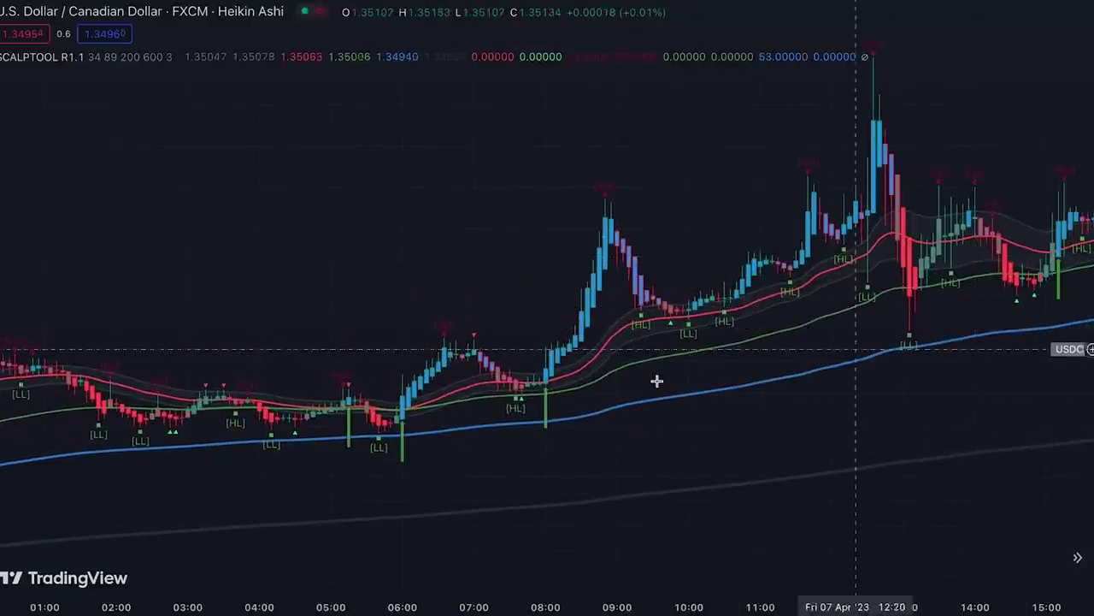
pyautogui.scroll(3, 556, 380)
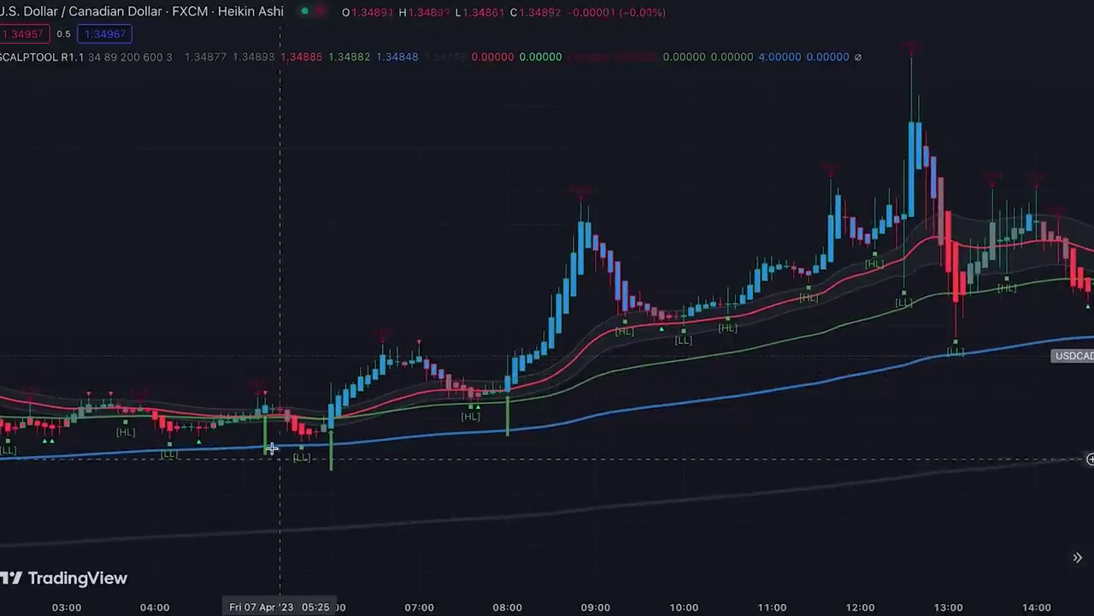
pyautogui.hscroll(5, 550, 416)
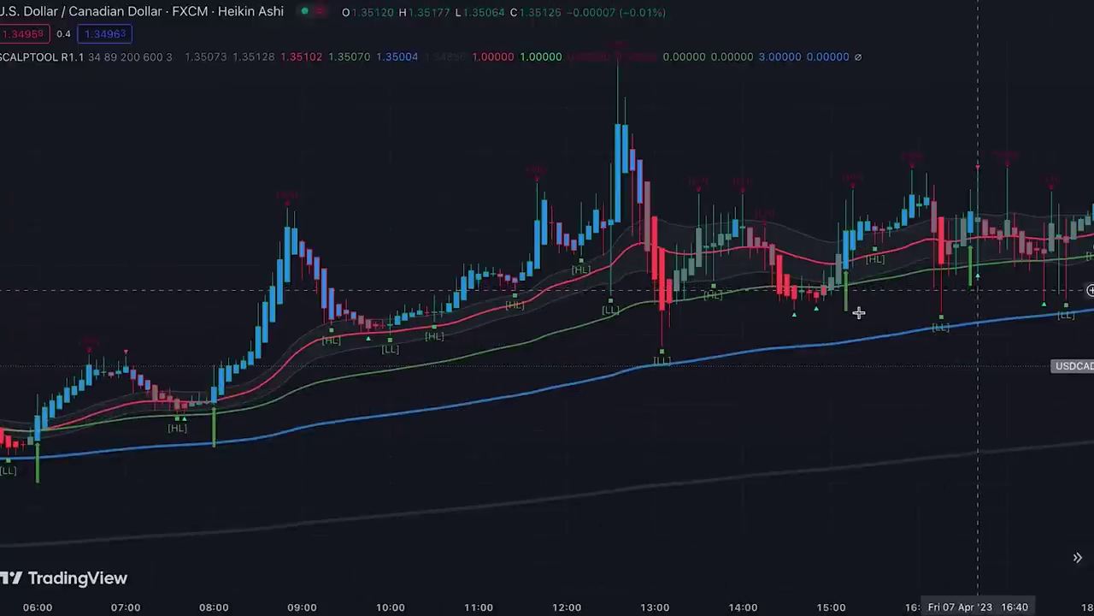
pyautogui.hscroll(-5, 597, 391)
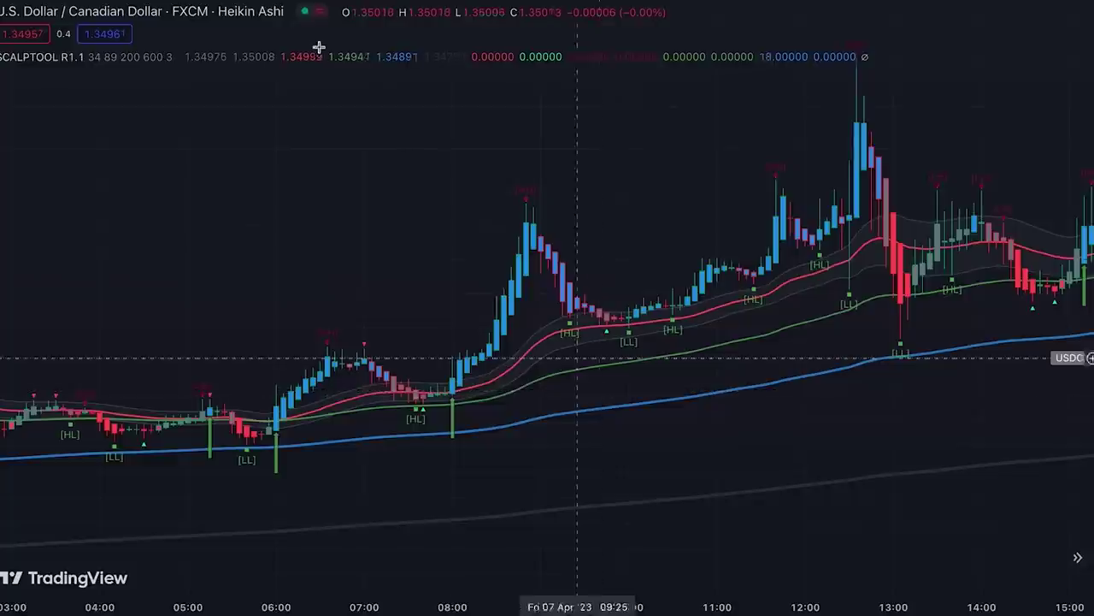
# Step: Review the SCALPTOOL R1.1 input settings and close them
pyautogui.moveTo(164, 65)
pyautogui.click(209, 58)
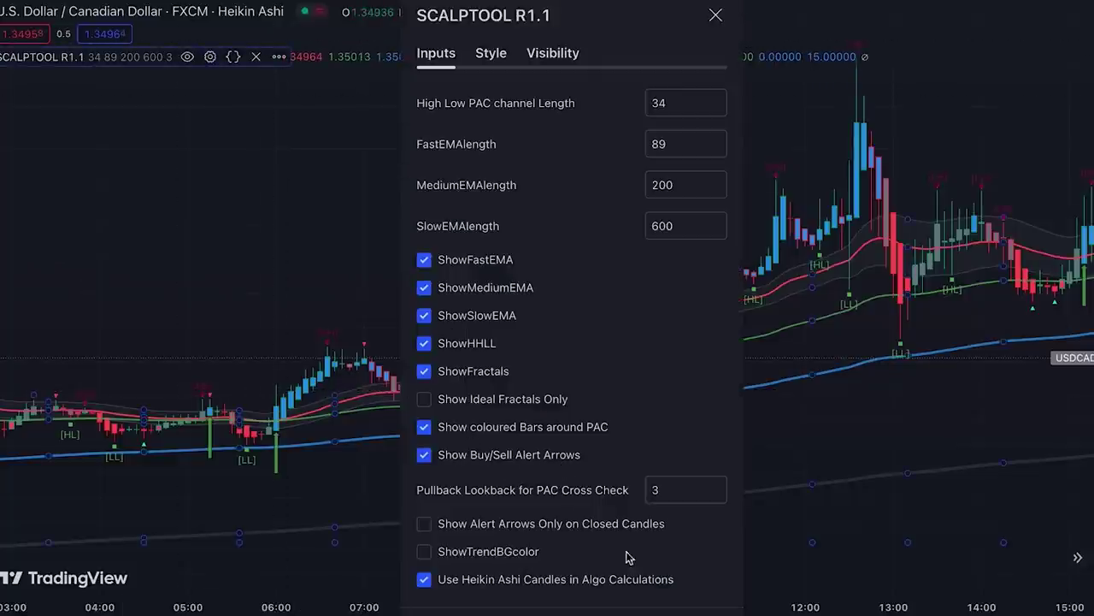
pyautogui.press('Escape')
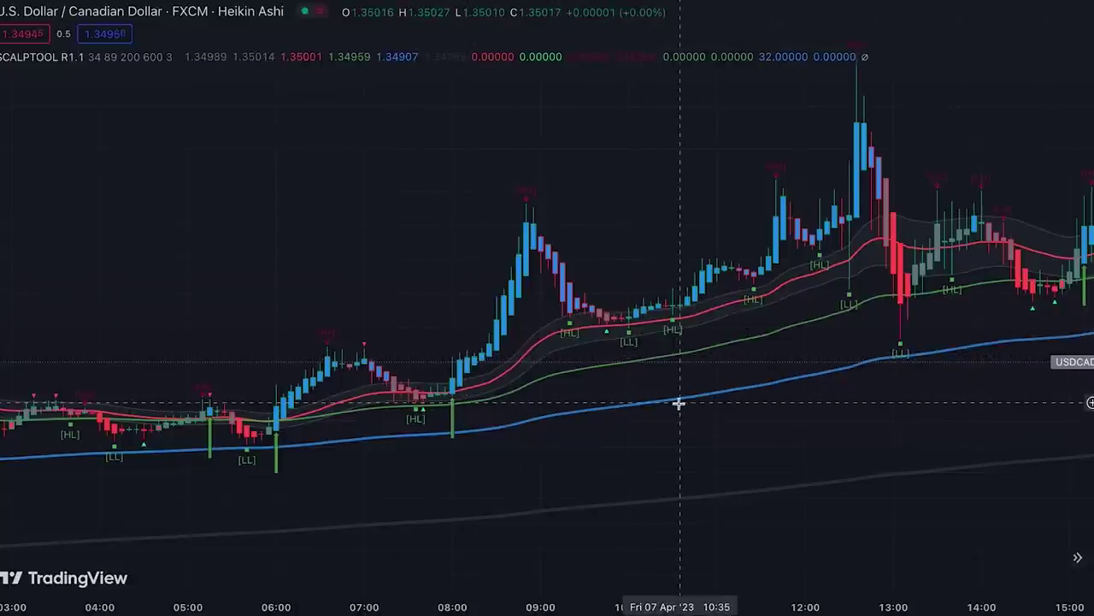
# Step: Examine the longer-term trend and the order of the EMA lines back to the start of April
pyautogui.scroll(-6, 678, 403)
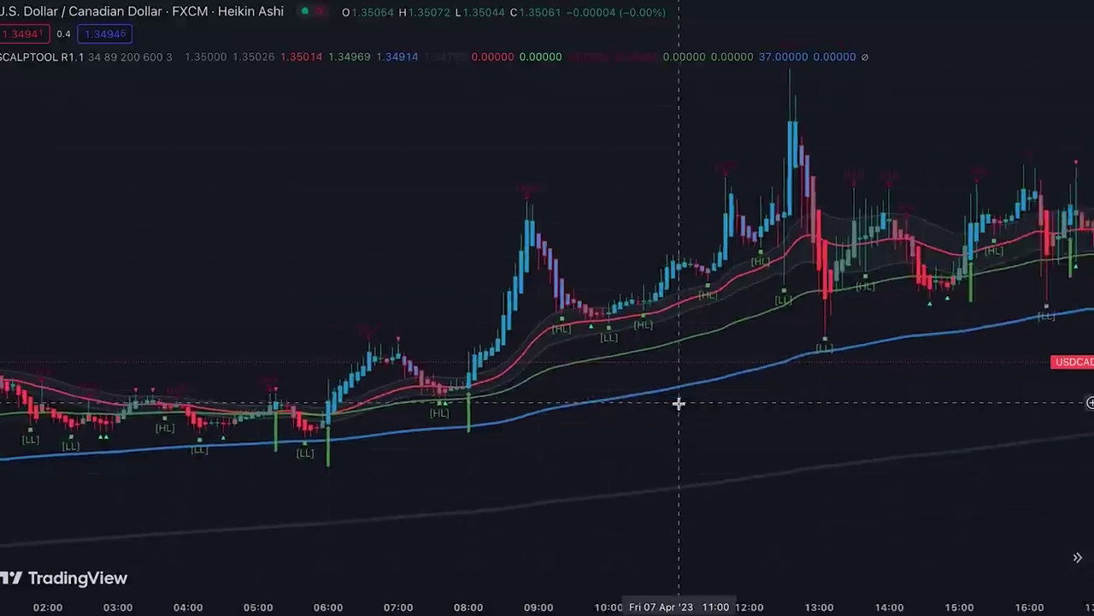
pyautogui.scroll(-5, 678, 403)
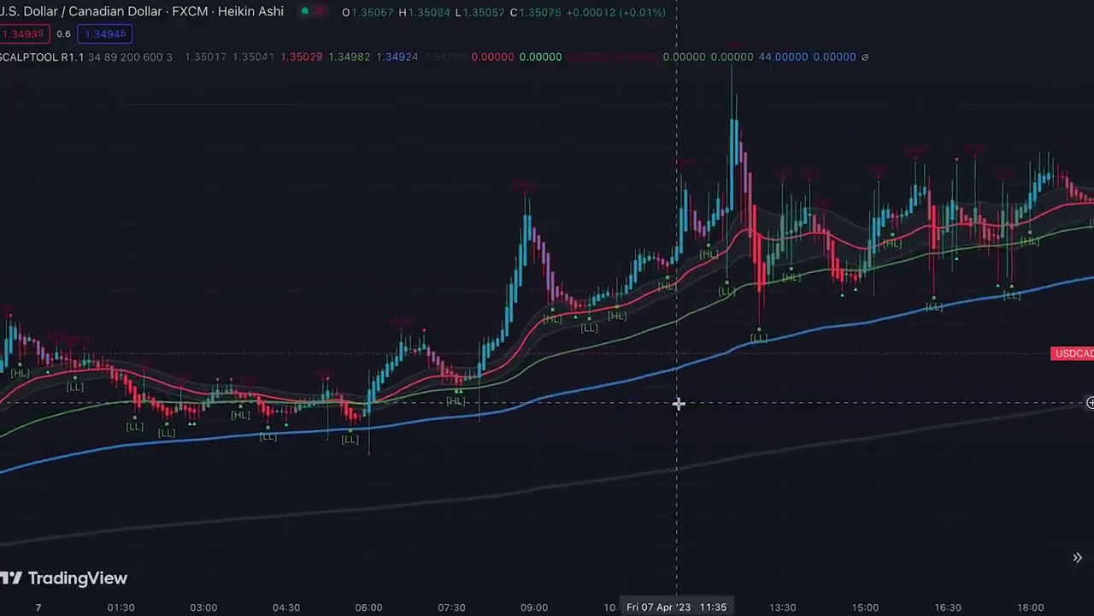
pyautogui.scroll(-6, 678, 402)
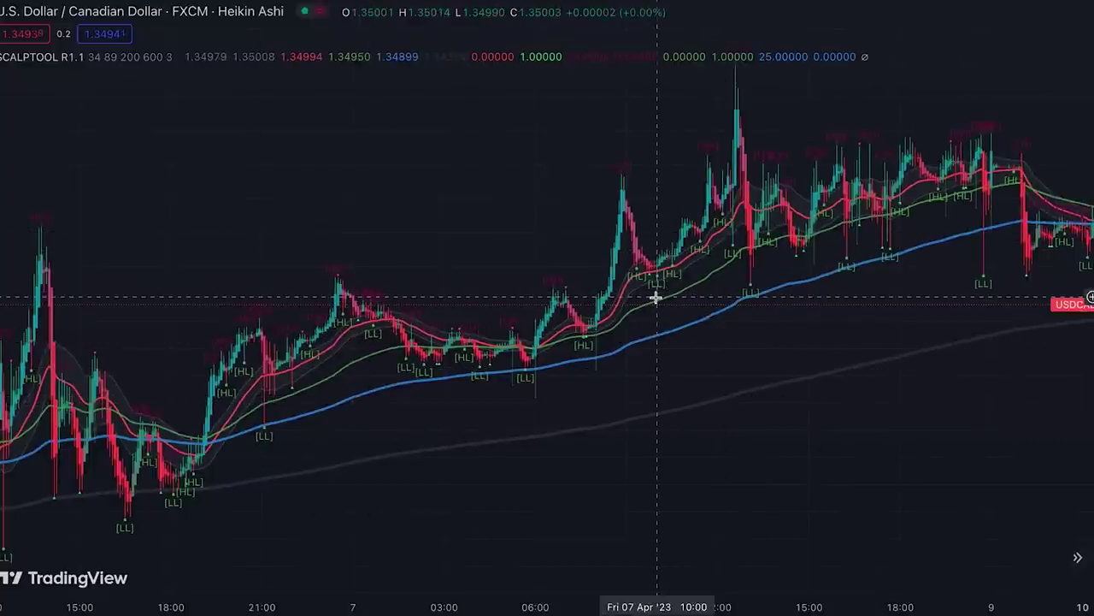
pyautogui.hscroll(-10, 655, 298)
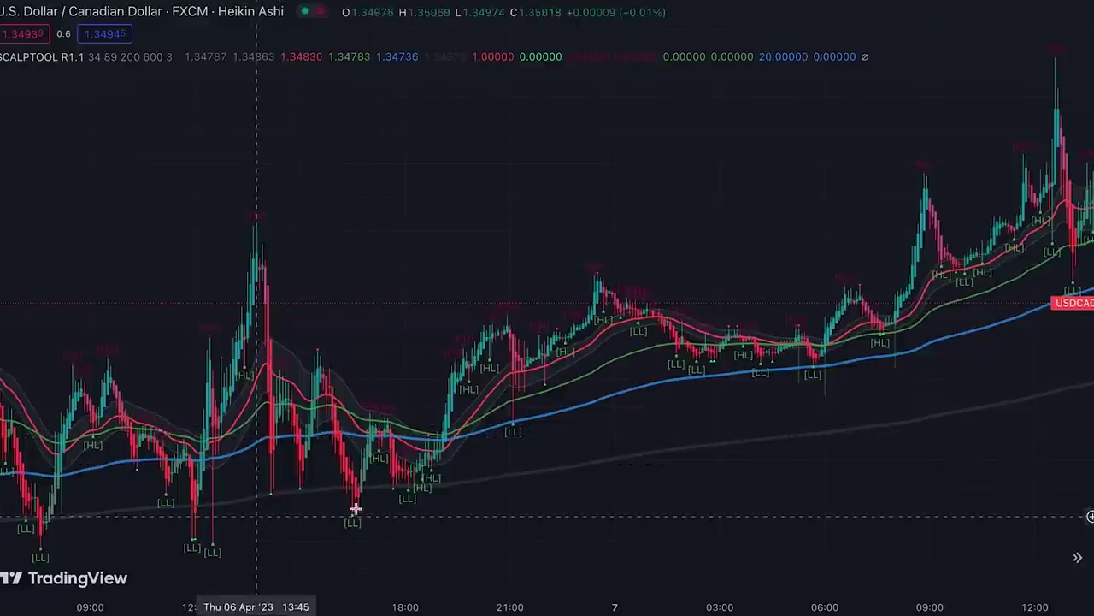
pyautogui.scroll(-5, 652, 450)
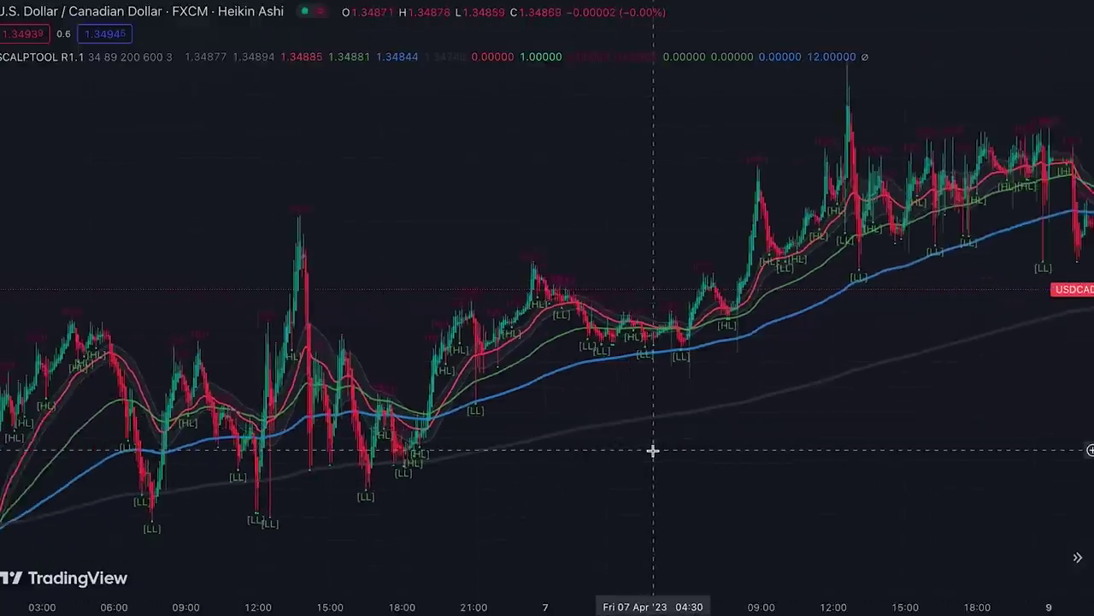
pyautogui.scroll(-3, 652, 450)
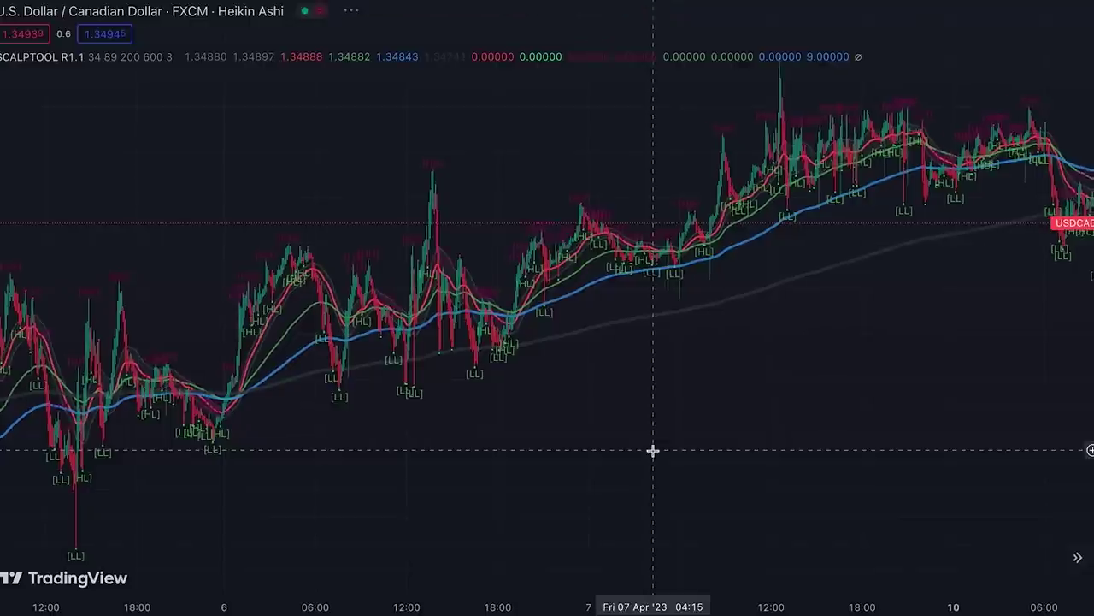
pyautogui.scroll(-3, 652, 450)
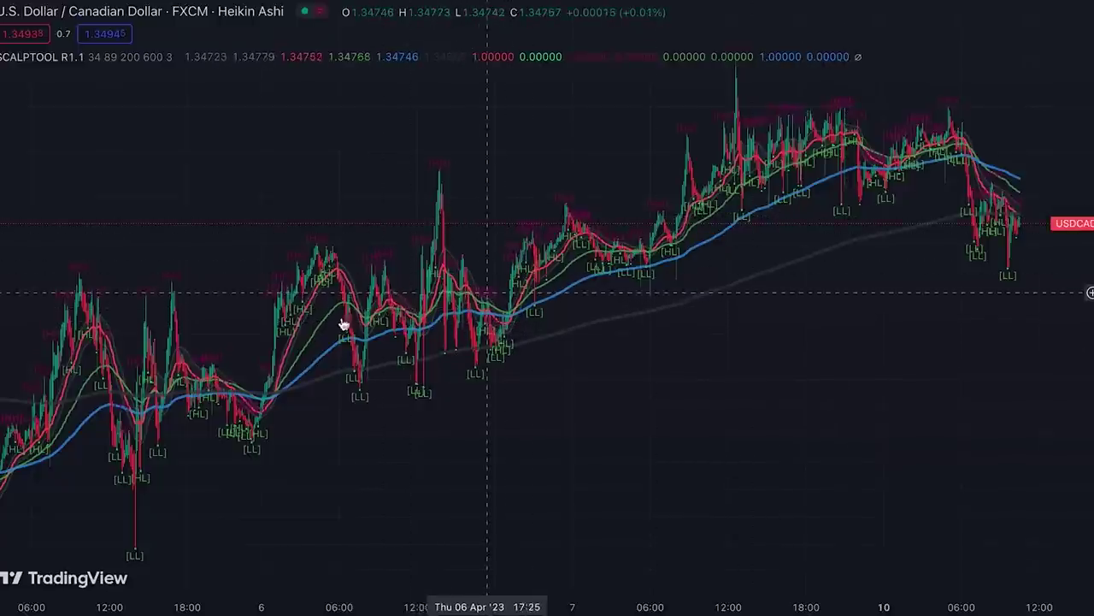
pyautogui.hscroll(-10, 469, 312)
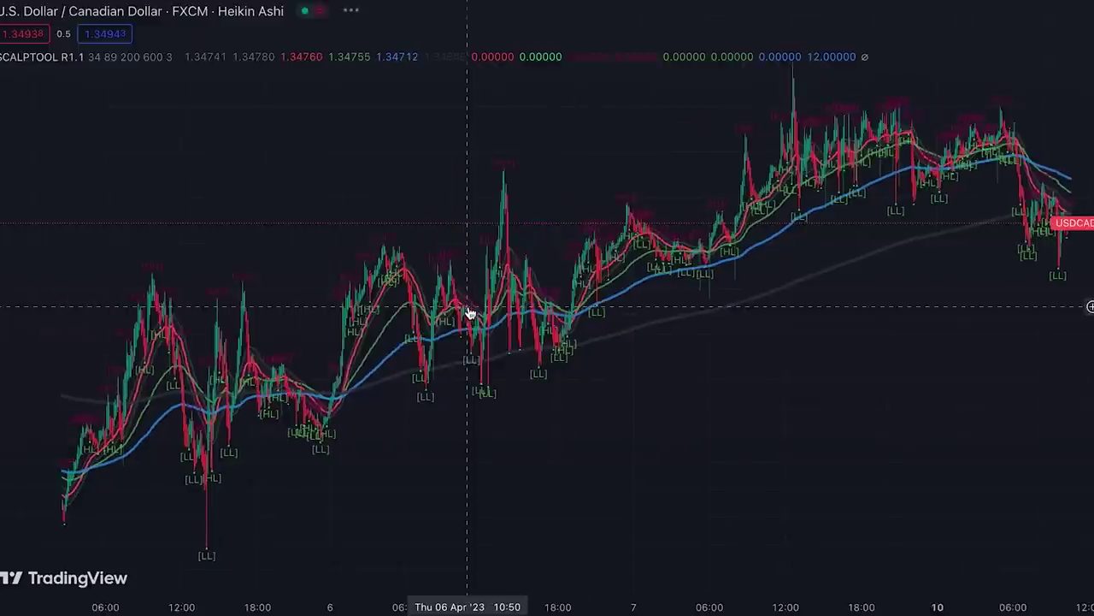
pyautogui.hscroll(-15, 470, 289)
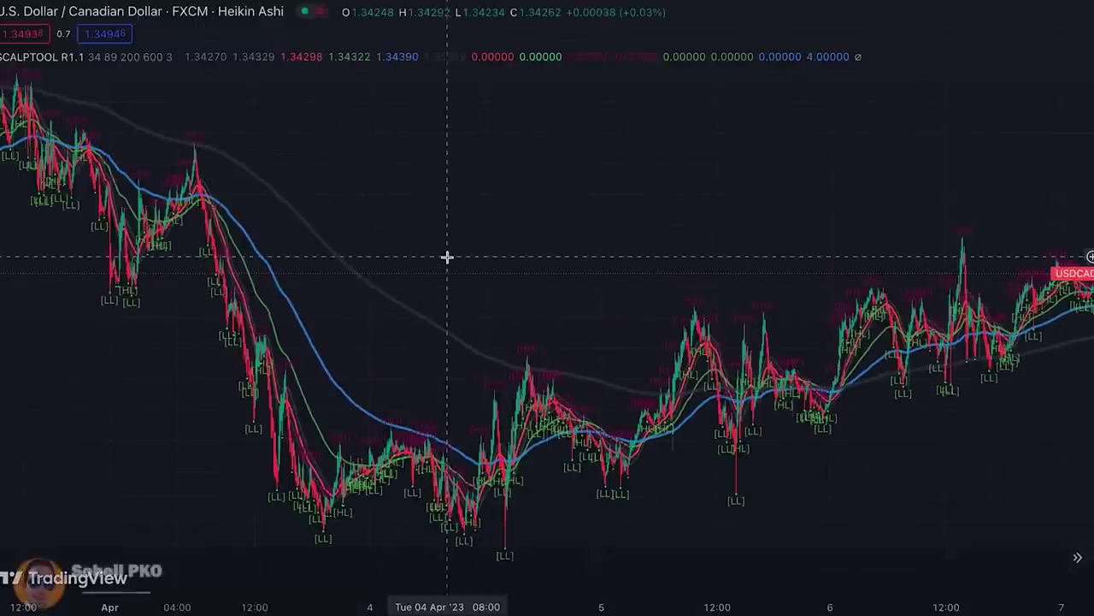
# Step: Draw a descending line along the 7 April pullback candles toward the PAC channel, from about 07:05 to 07:45
pyautogui.hscroll(20, 447, 256)
pyautogui.scroll(5, 471, 265)
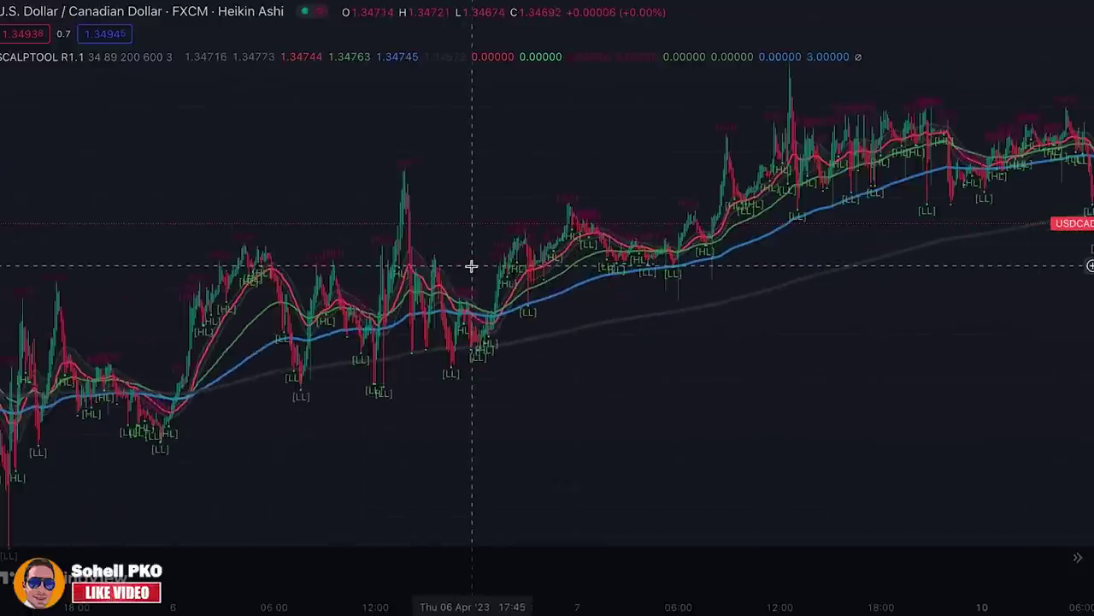
pyautogui.scroll(3, 471, 265)
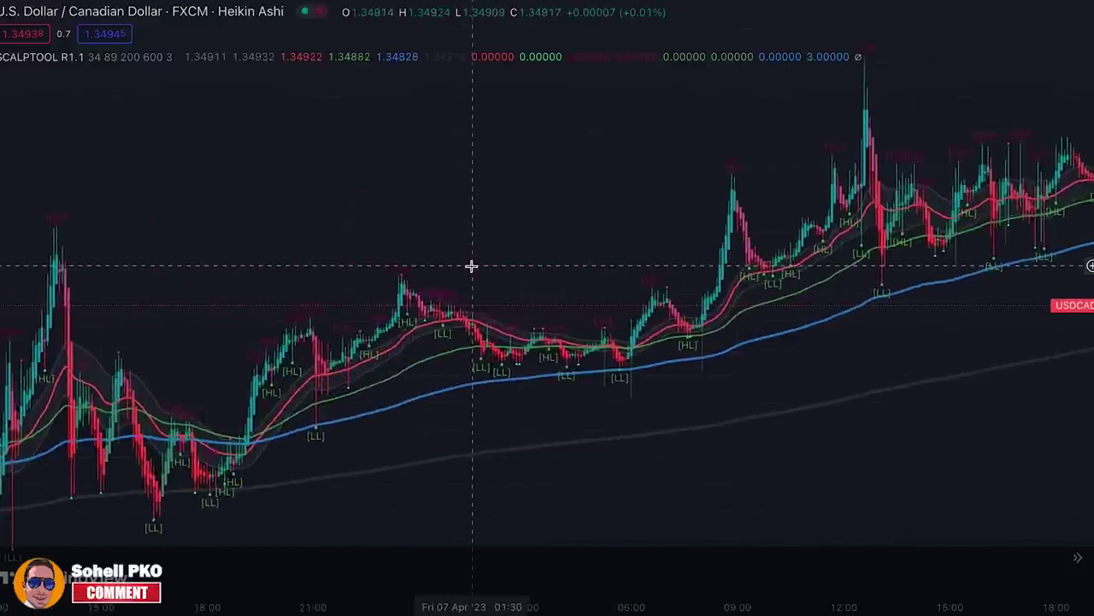
pyautogui.scroll(8, 471, 265)
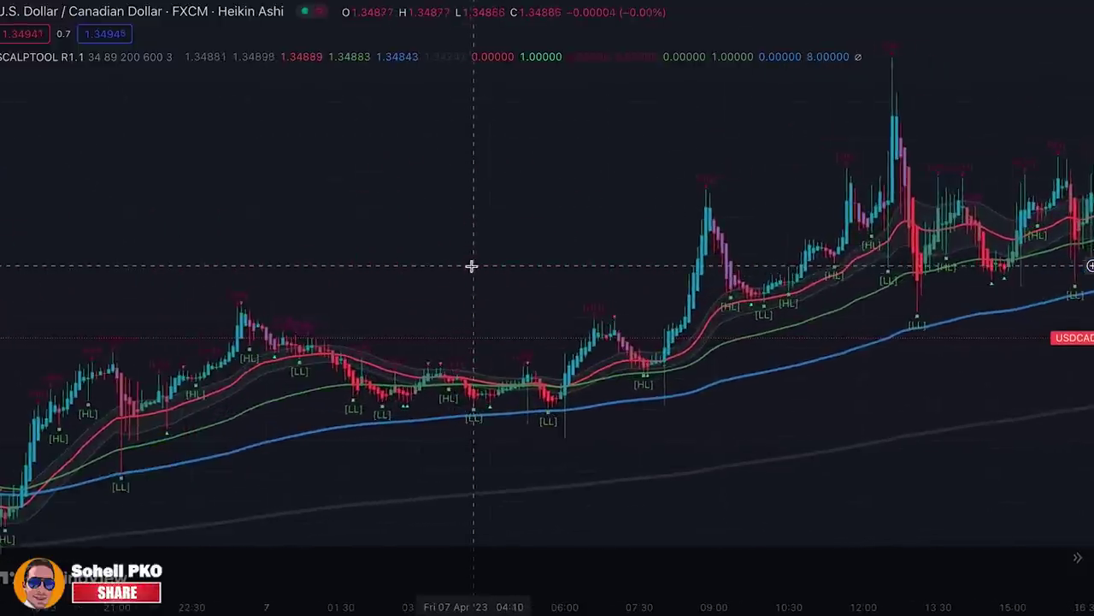
pyautogui.scroll(6, 471, 265)
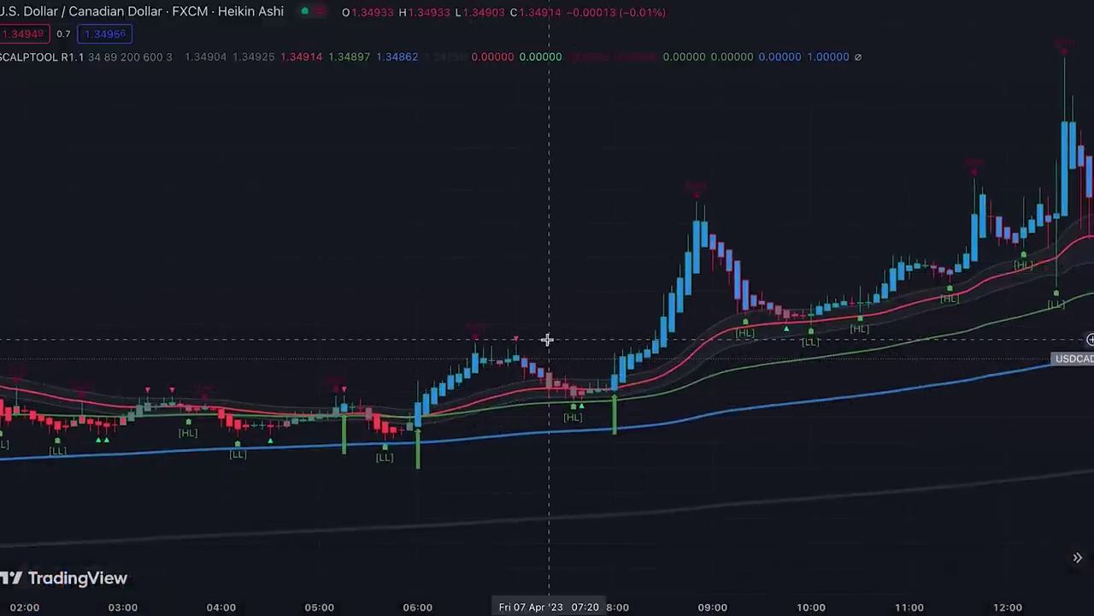
pyautogui.scroll(3, 550, 345)
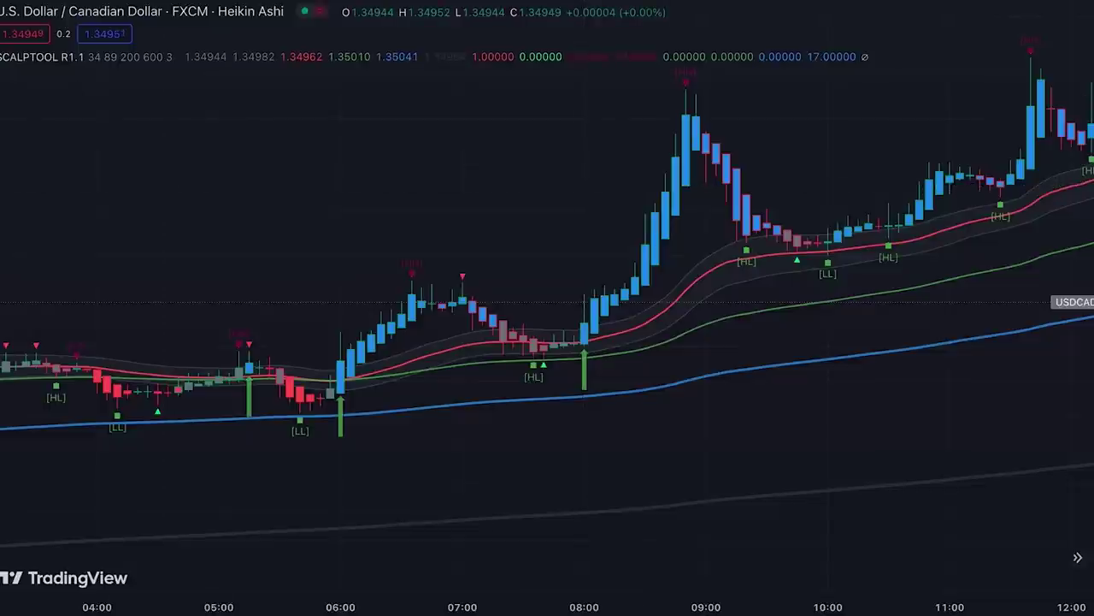
pyautogui.moveTo(467, 295); pyautogui.dragTo(551, 349)
pyautogui.click(539, 300)
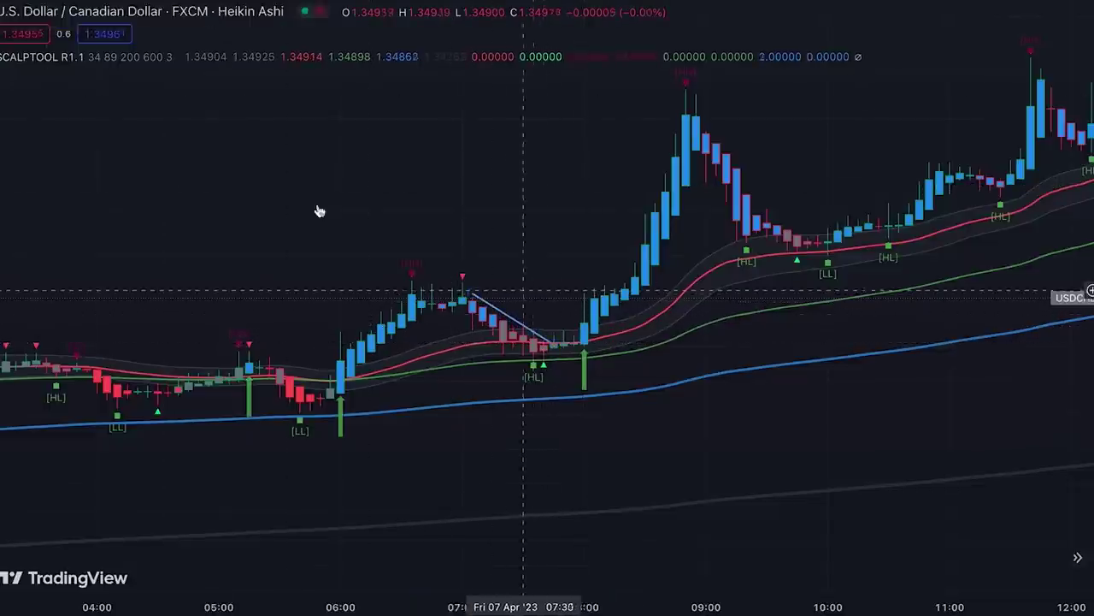
# Step: Draw a short flat line along the 7 April consolidation candles from about 07:45 to 08:05
pyautogui.click(595, 341)
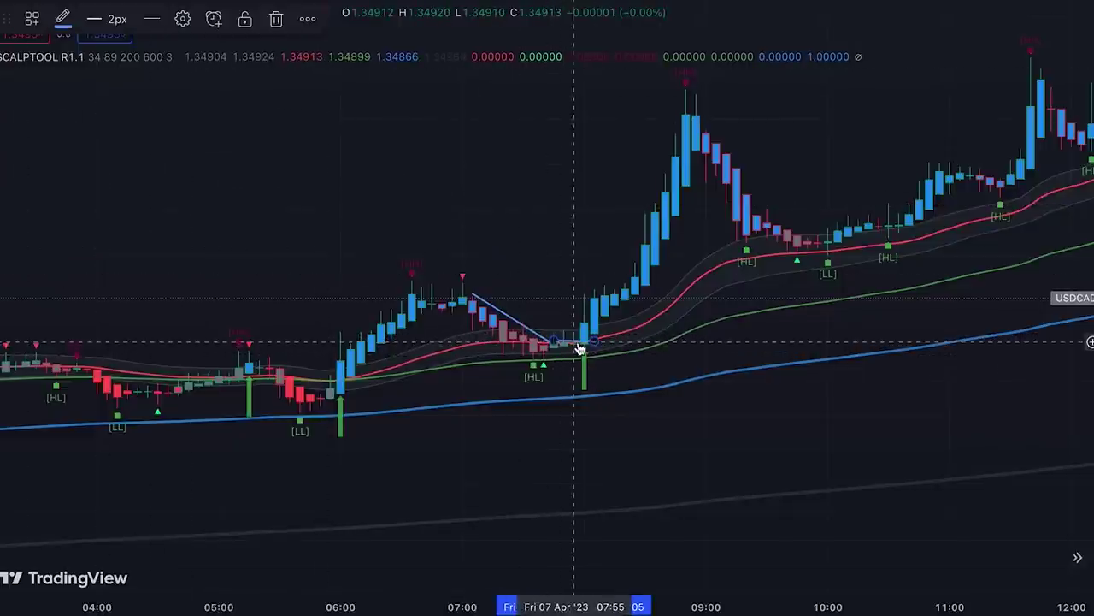
pyautogui.scroll(1, 581, 347)
pyautogui.scroll(1, 579, 350)
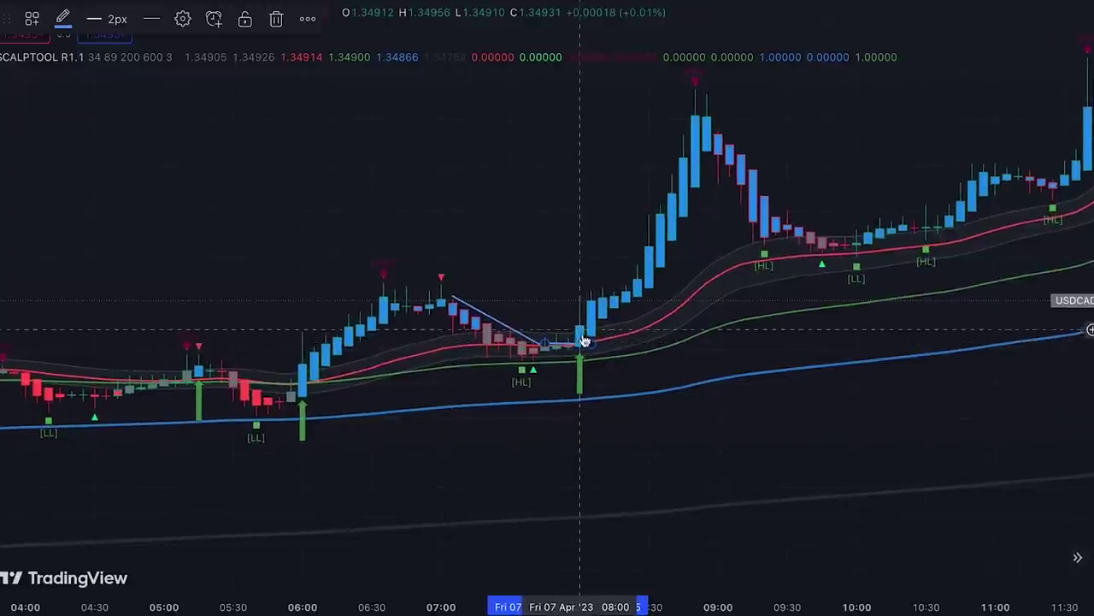
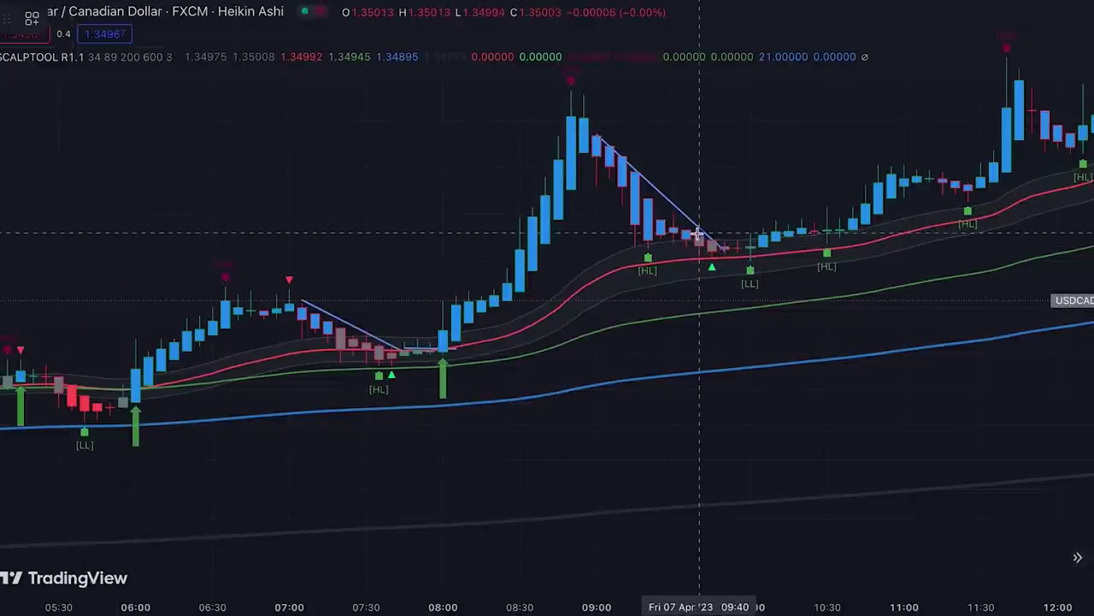
# Step: Draw a nearly flat line along the candles after the second pullback, from about 09:40 to 10:50 on 7 April
pyautogui.click(699, 231)
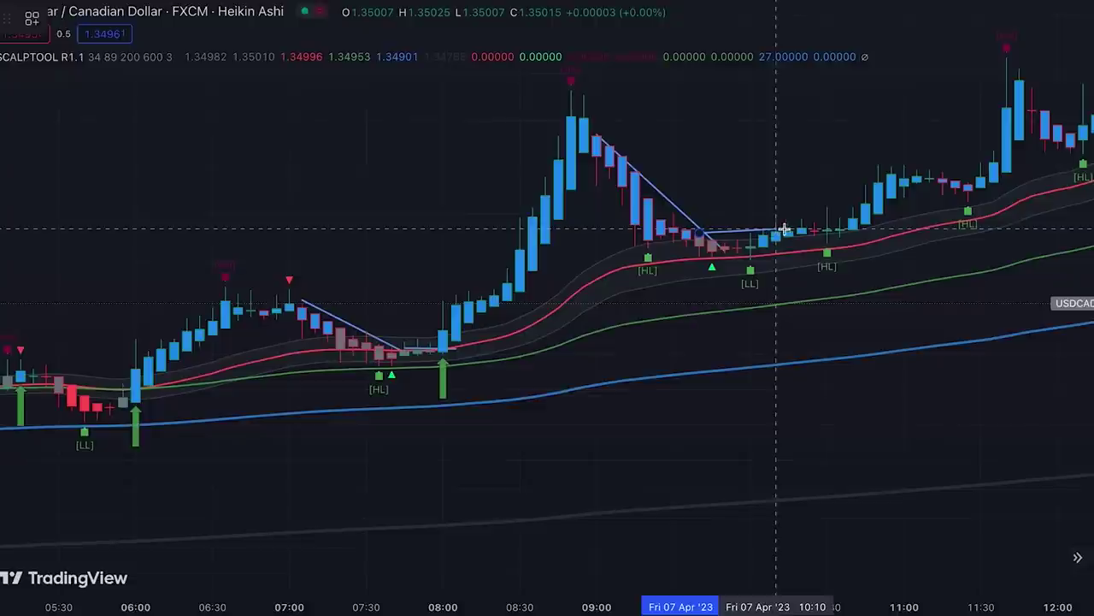
pyautogui.click(879, 227)
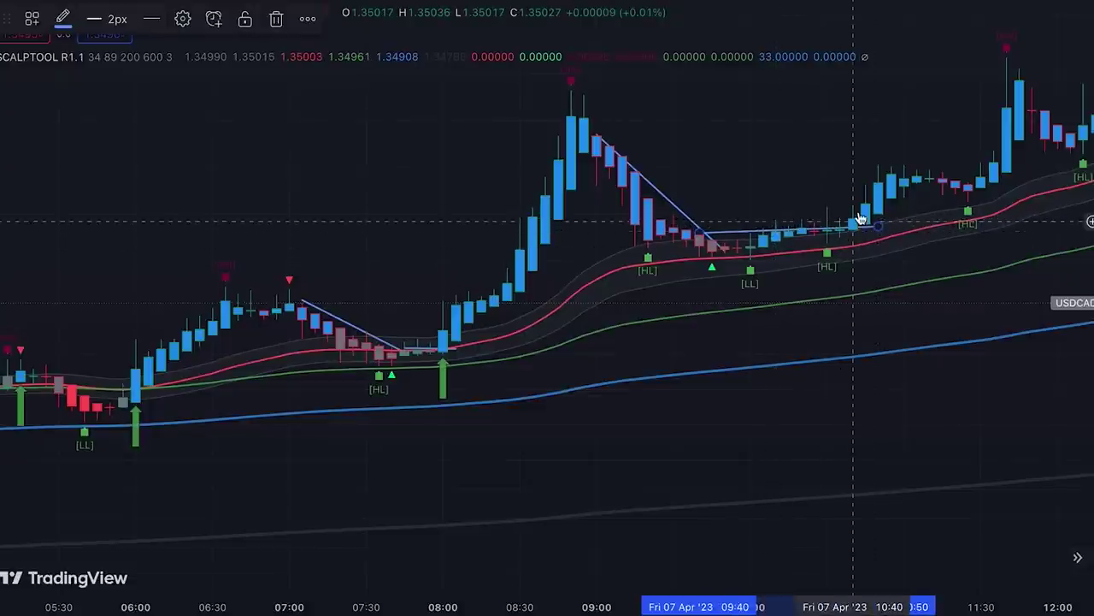
# Step: Examine the two marked pullbacks and the buy arrows, PAC channel and EMA lines in the 7 April candles up to about 20:00
pyautogui.hscroll(5, 858, 220)
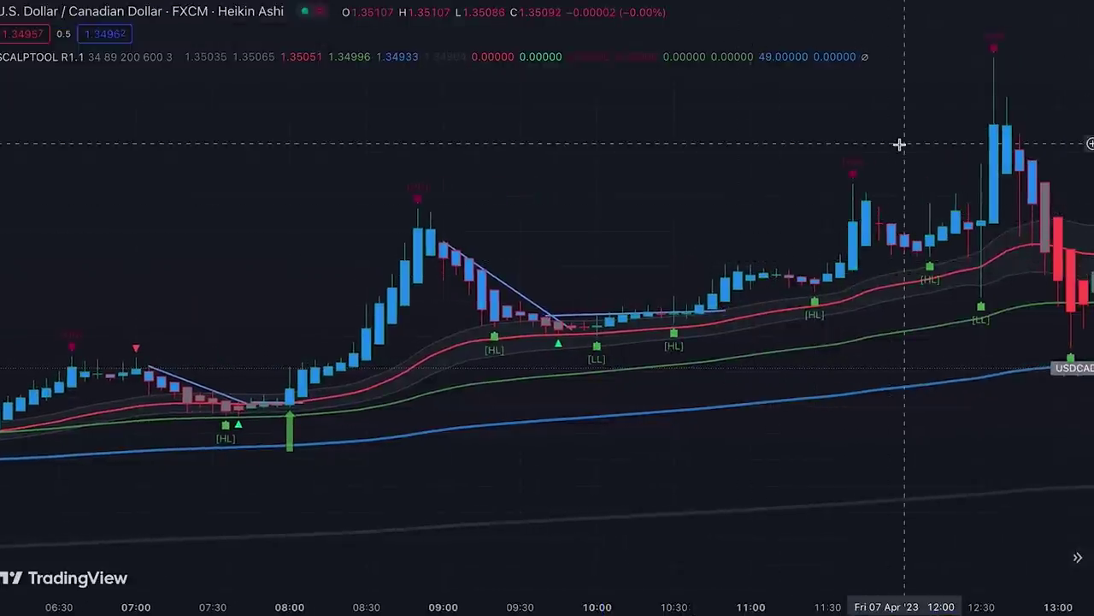
pyautogui.hscroll(-5, 775, 176)
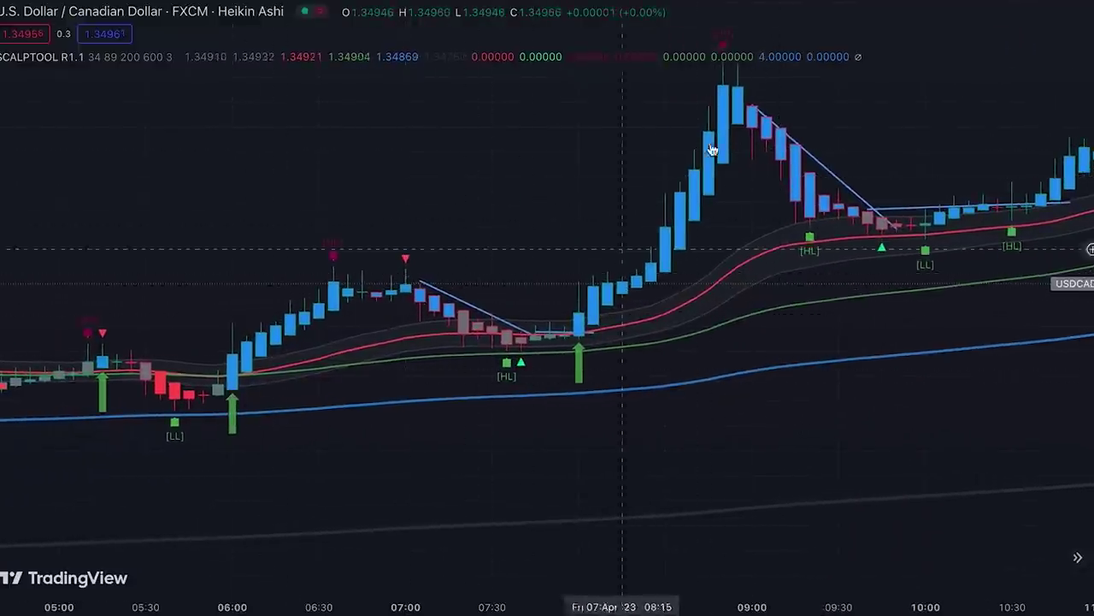
pyautogui.hscroll(10, 747, 82)
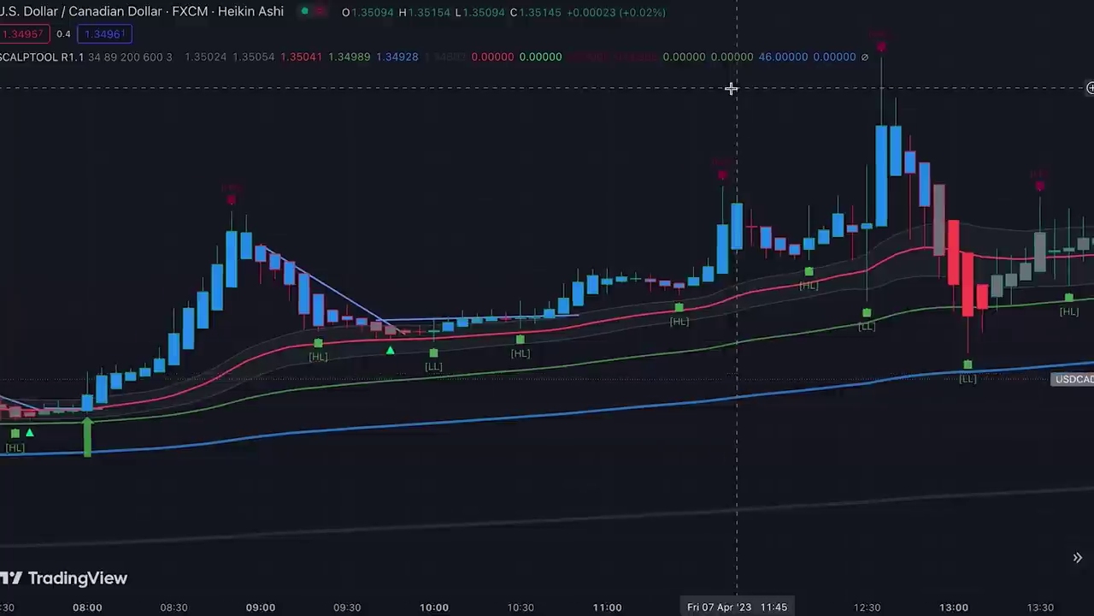
pyautogui.hscroll(10, 742, 101)
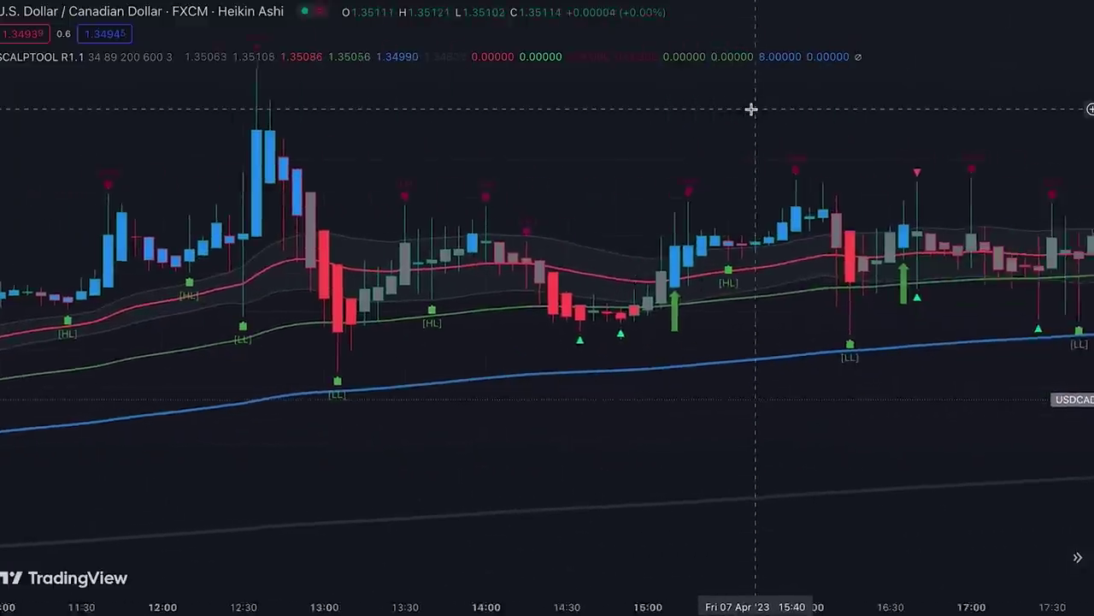
pyautogui.hscroll(4, 750, 109)
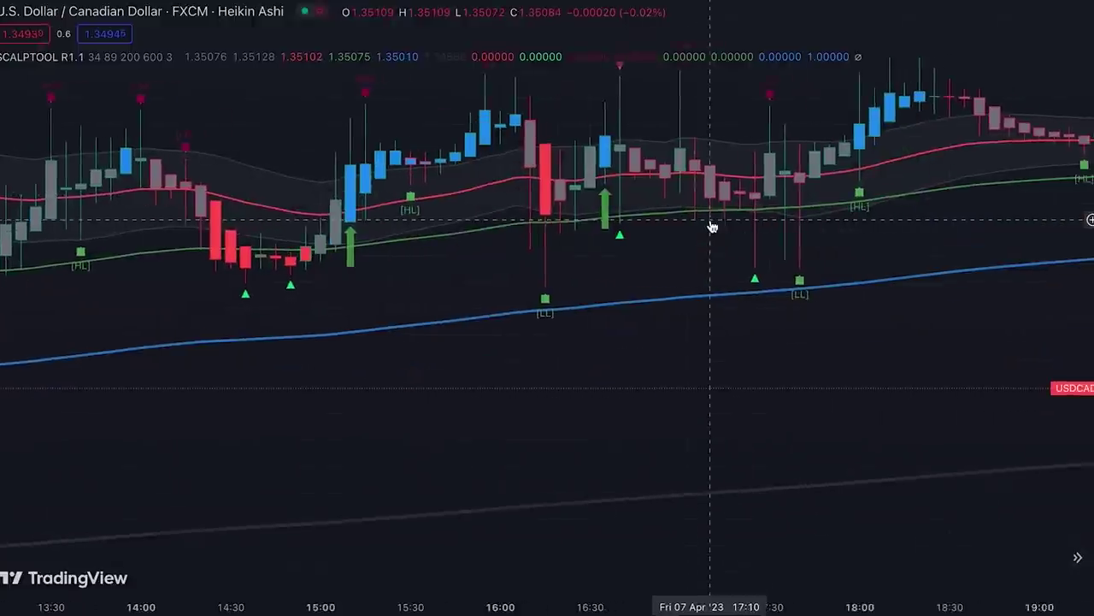
pyautogui.scroll(-1, 898, 112)
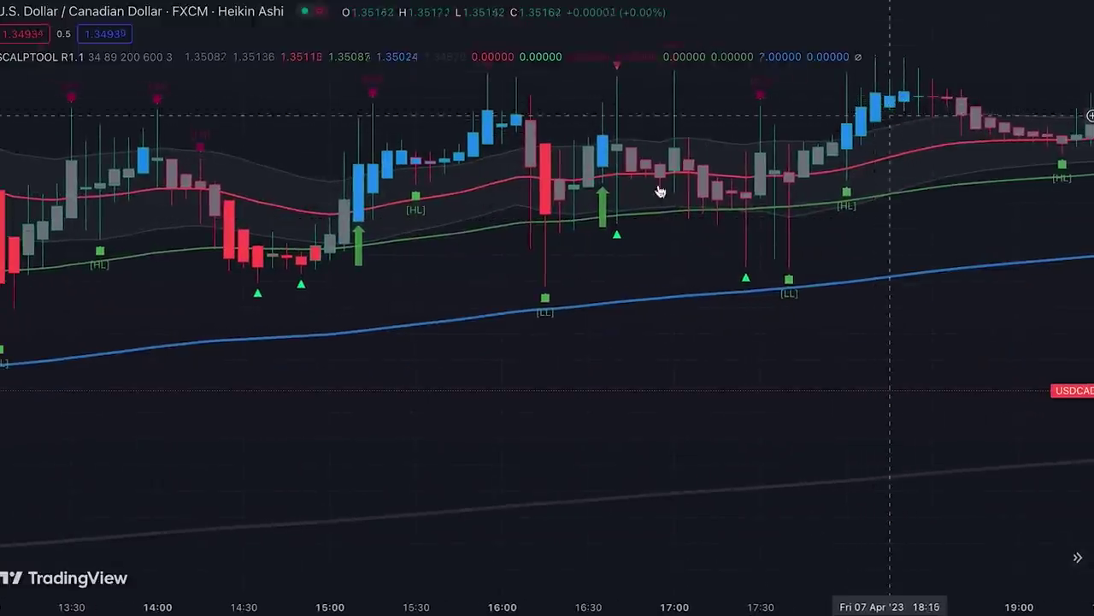
pyautogui.scroll(-2, 941, 171)
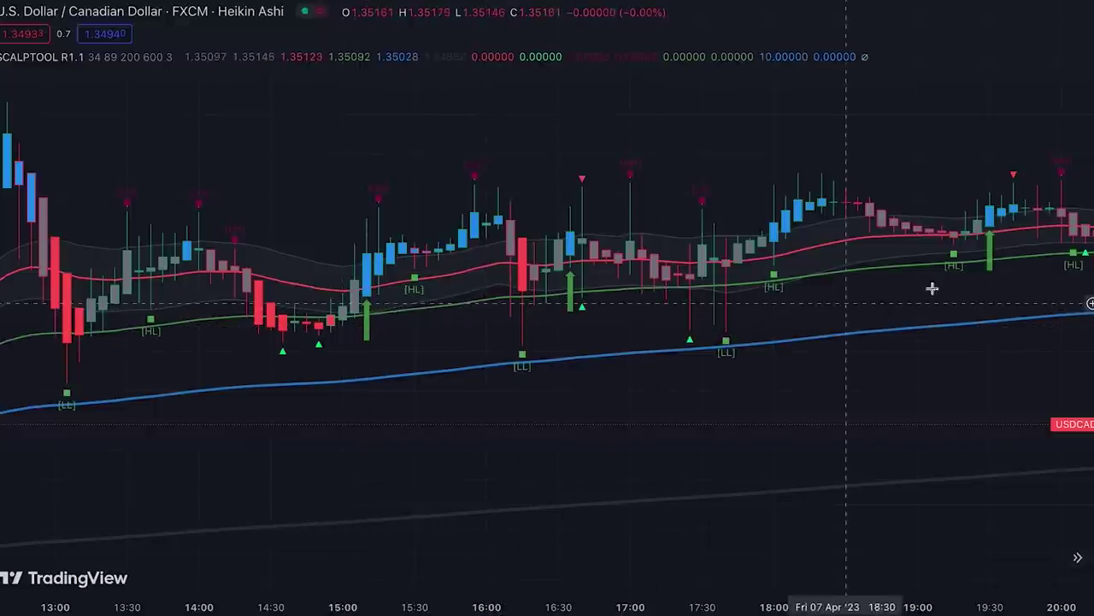
pyautogui.hscroll(-15, 672, 298)
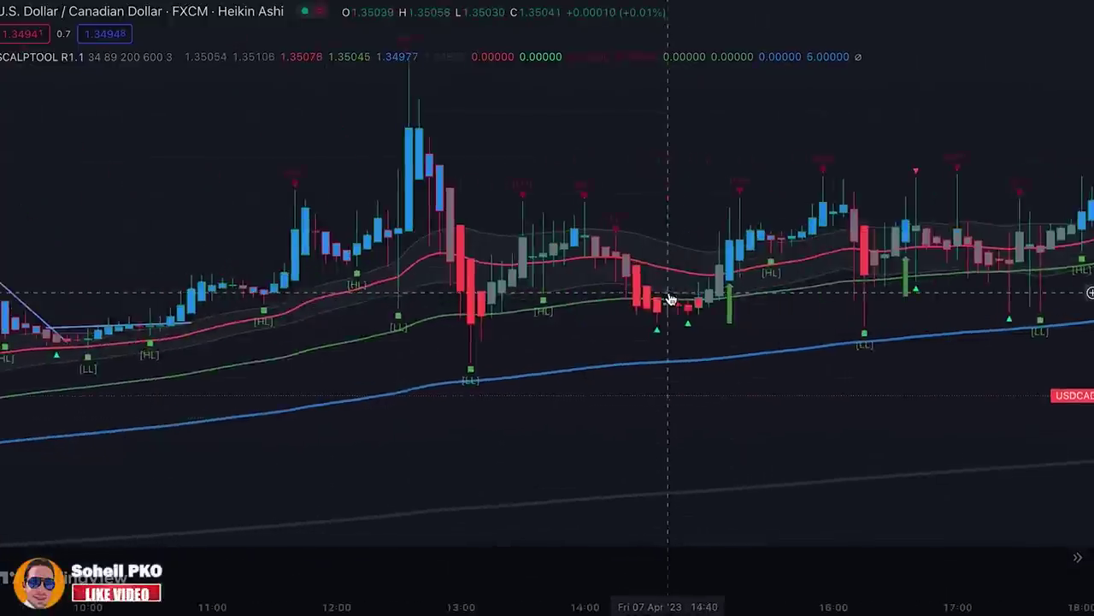
pyautogui.hscroll(-10, 667, 292)
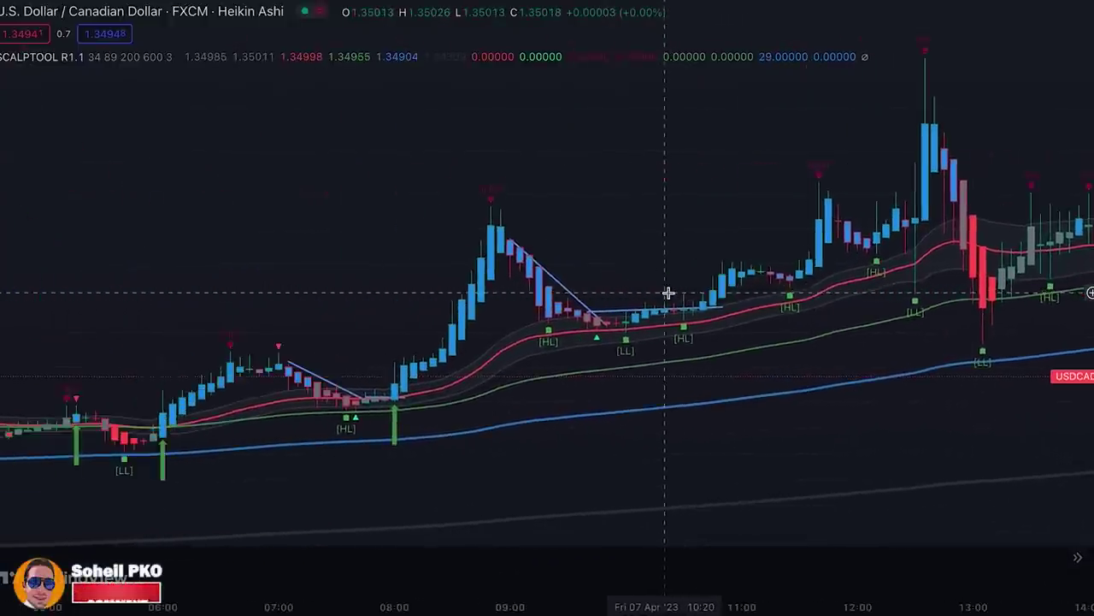
pyautogui.scroll(3, 667, 292)
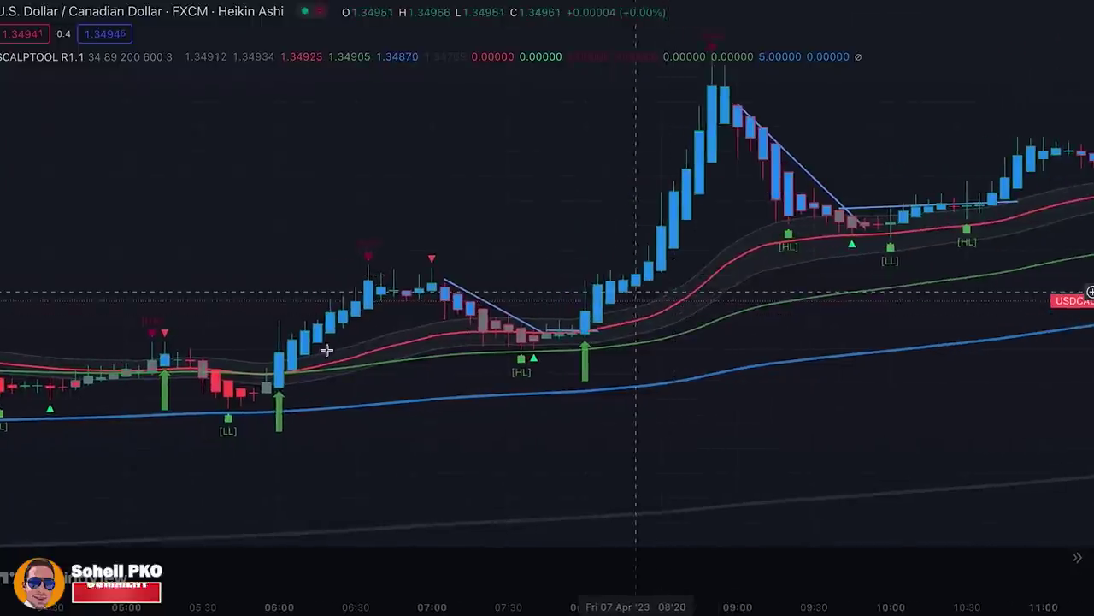
pyautogui.hscroll(5, 867, 188)
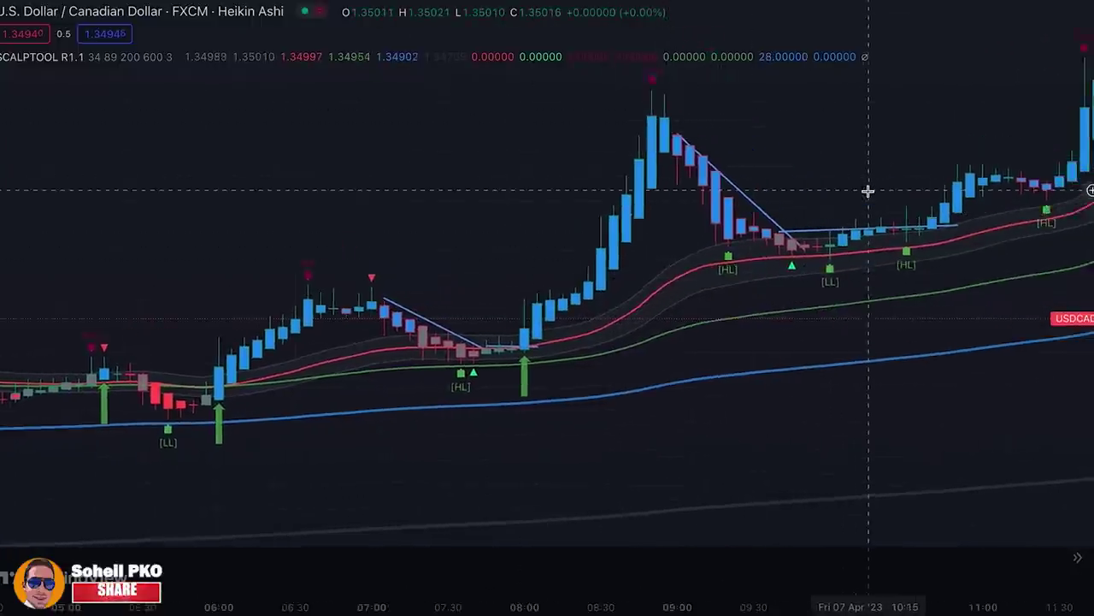
pyautogui.hscroll(-5, 867, 188)
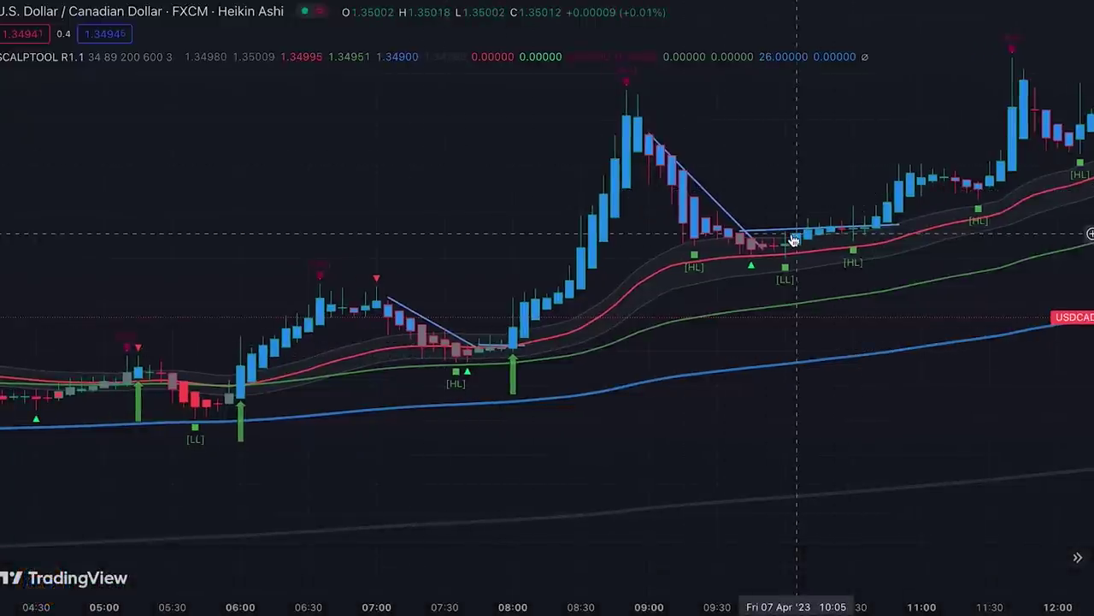
# Step: Search the indicators for "rsi" and add the Relative Strength Index below the price chart
pyautogui.click(233, 12)
pyautogui.write('rsi')
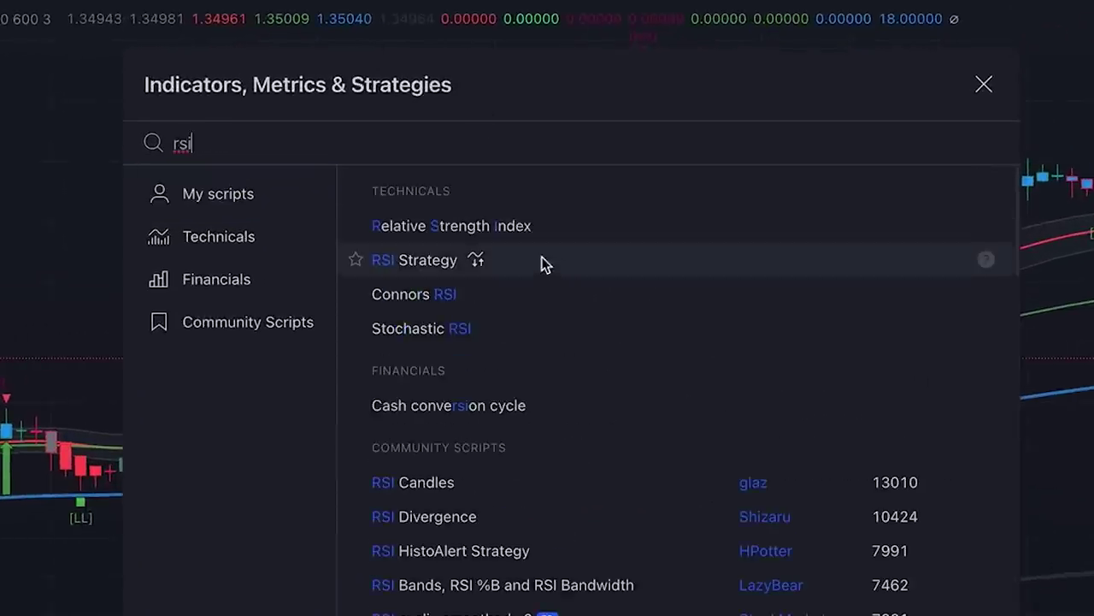
pyautogui.click(986, 90)
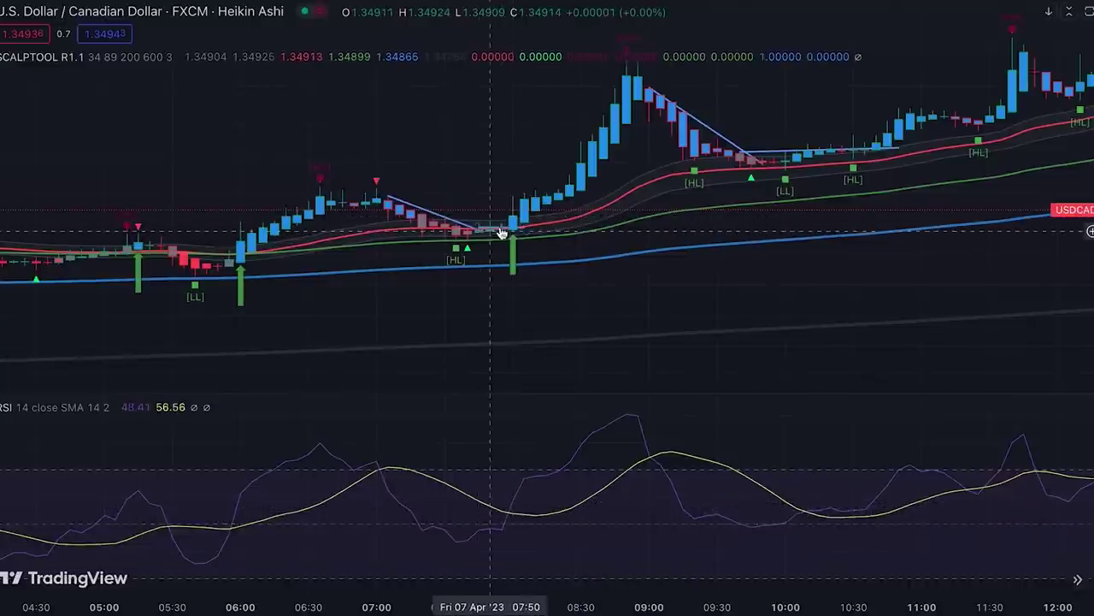
pyautogui.hscroll(5, 516, 225)
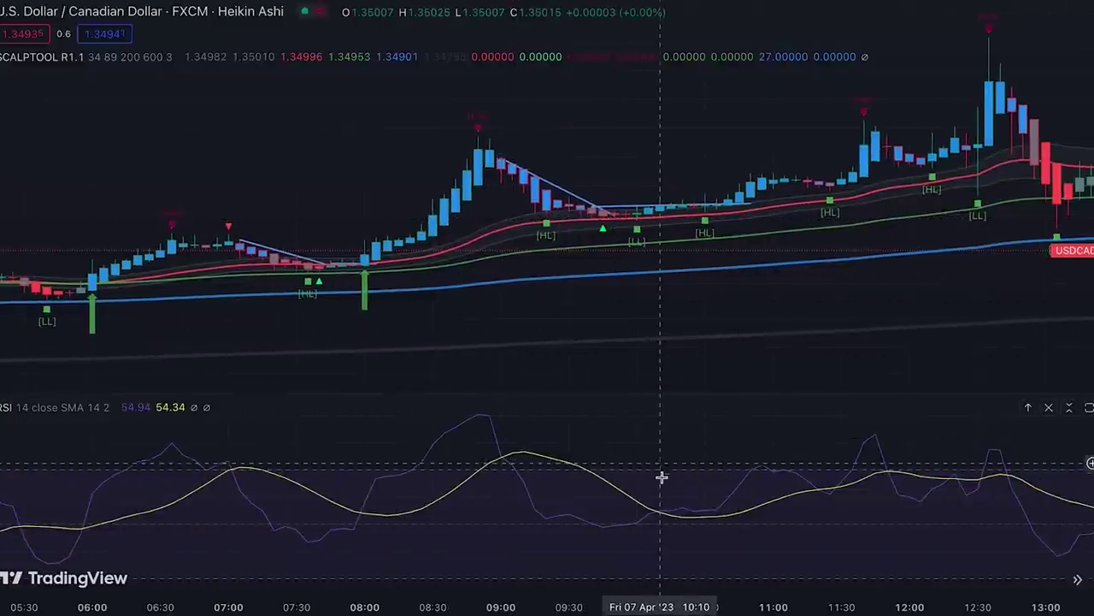
# Step: Search the indicators for "stoch" and add the Stochastic below the RSI
pyautogui.click(228, 10)
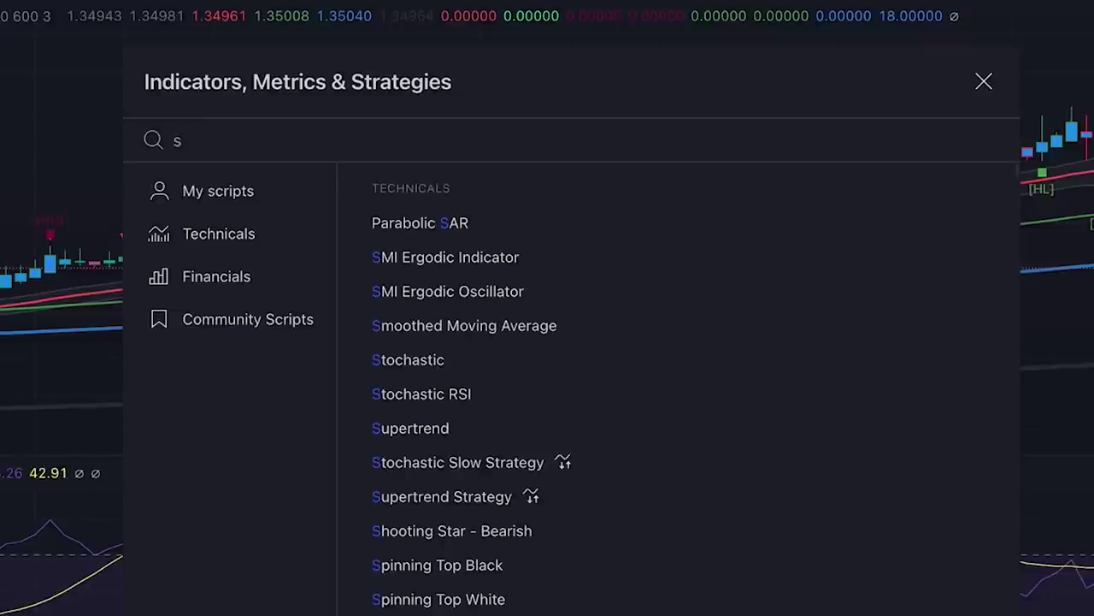
pyautogui.write('stoch')
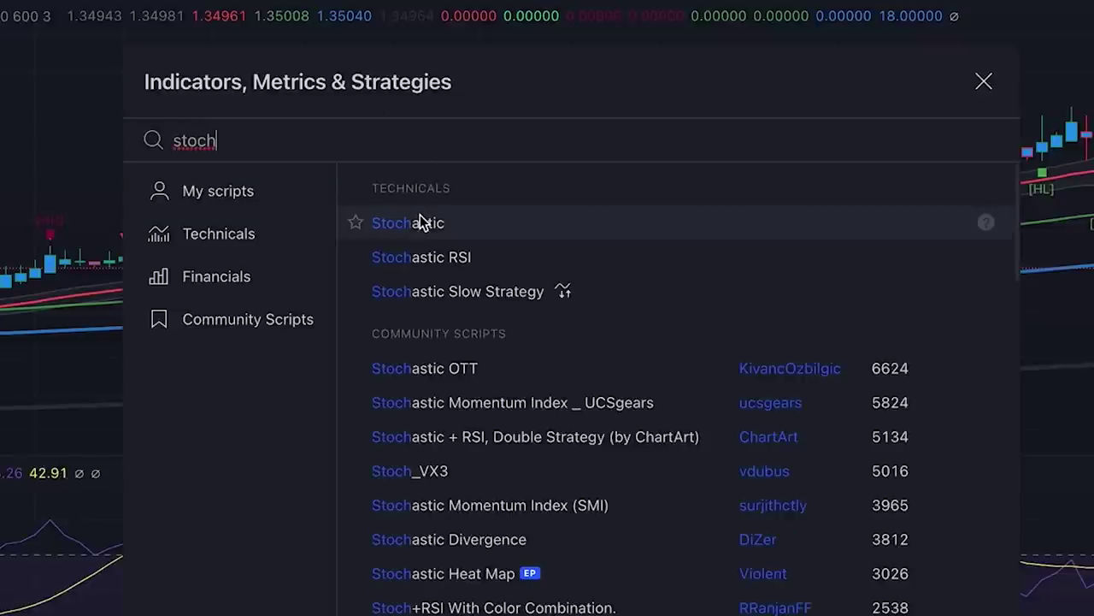
pyautogui.click(984, 85)
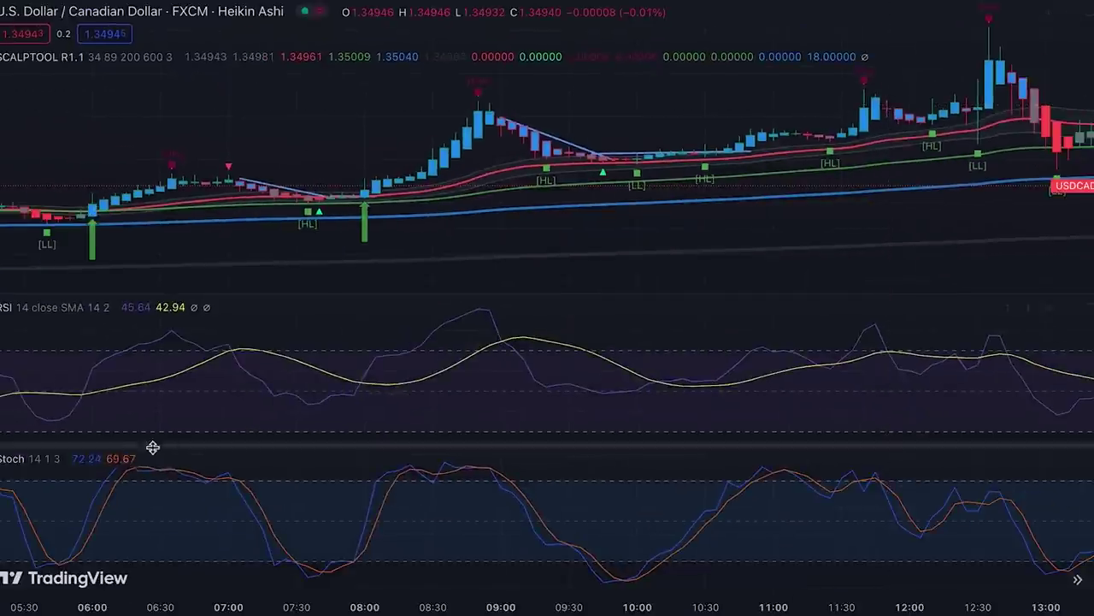
# Step: Set the Stochastic's %K Length to 7 and its %K Smoothing to 3
pyautogui.click(94, 459)
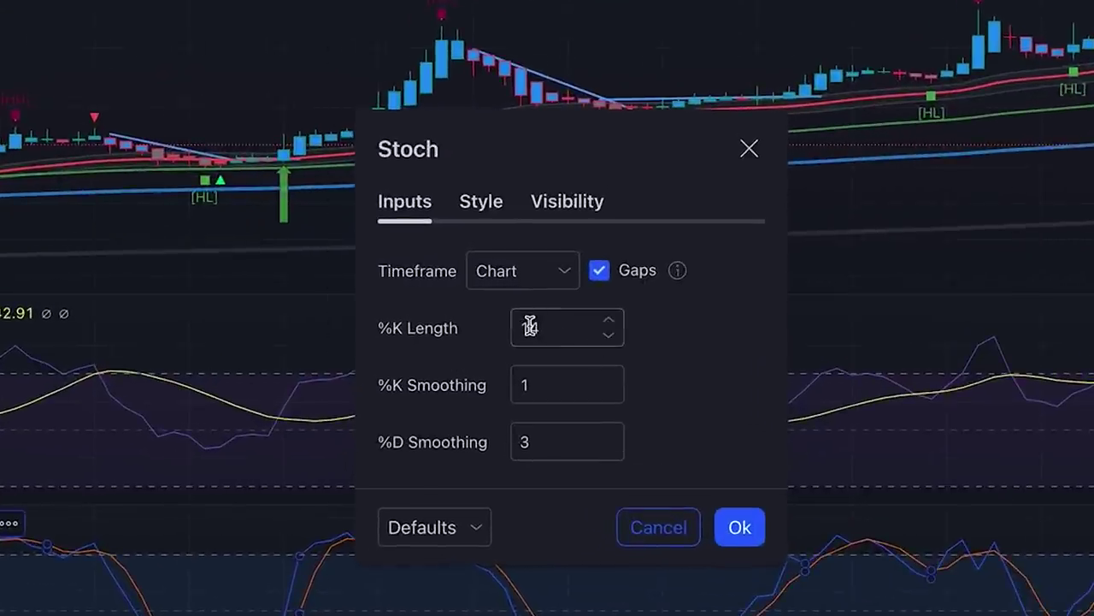
pyautogui.click(526, 383)
pyautogui.write('3')
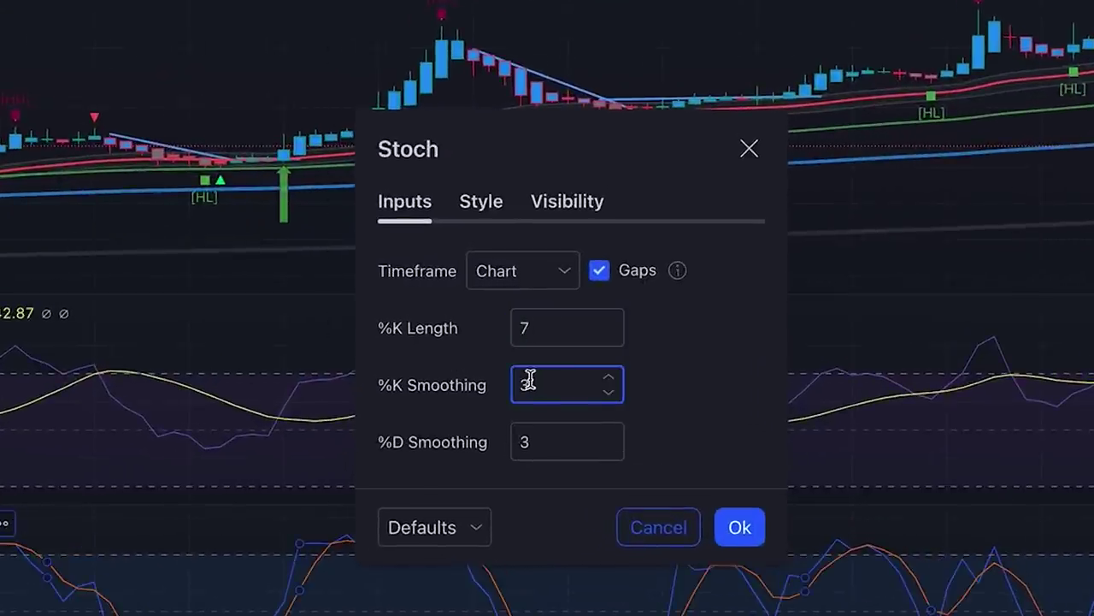
pyautogui.click(739, 529)
# Step: Compare the RSI and Stochastic curves with the marked pullbacks and buy arrows across the 7 April candles
pyautogui.scroll(-5, 691, 458)
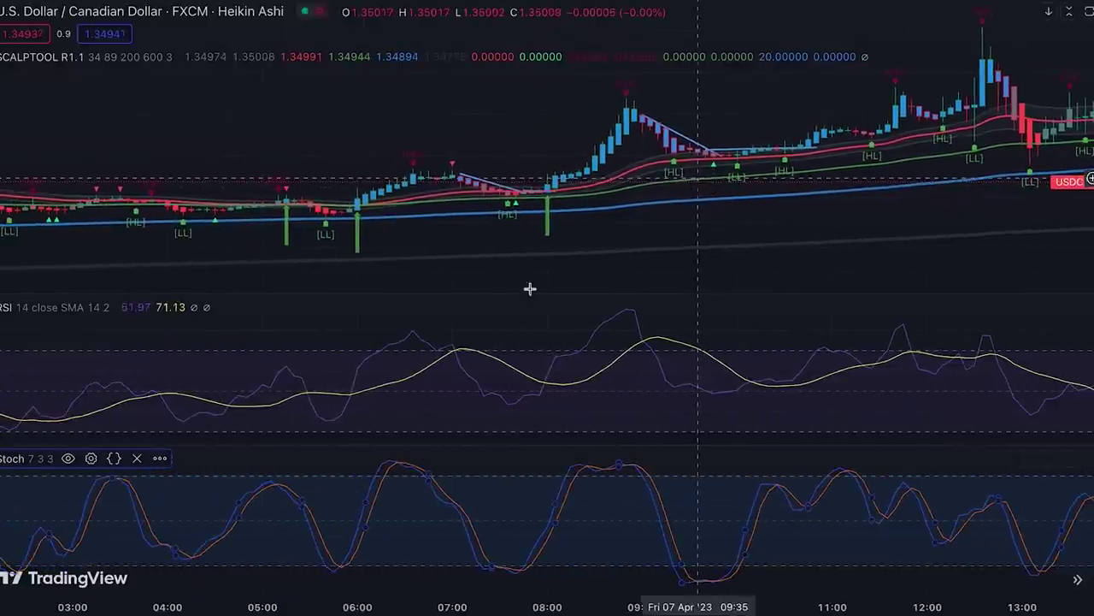
pyautogui.moveTo(524, 579)
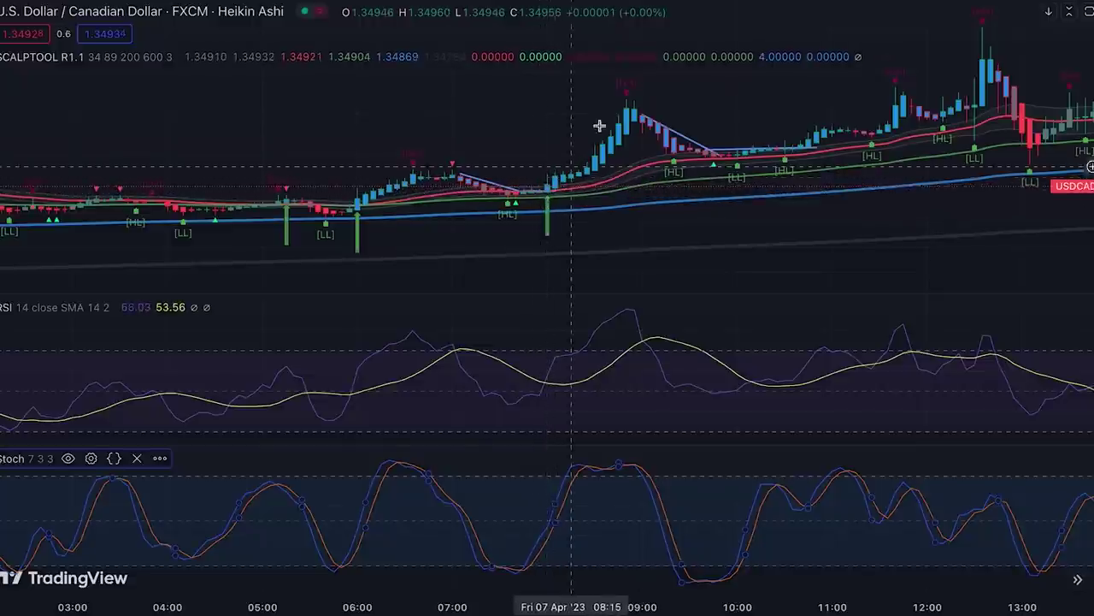
pyautogui.scroll(3, 655, 127)
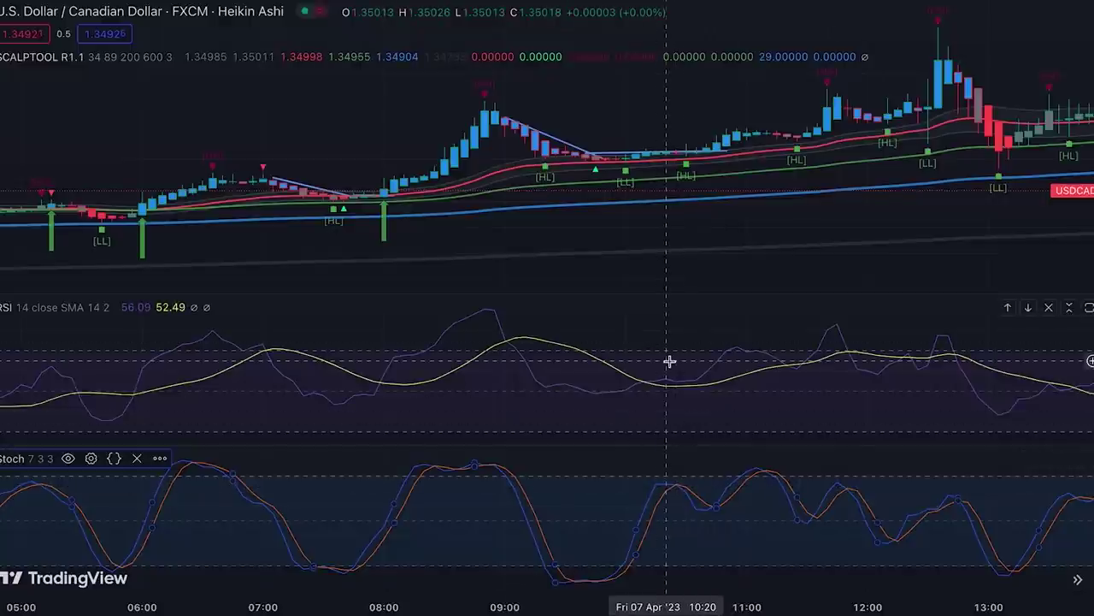
pyautogui.hscroll(5, 670, 361)
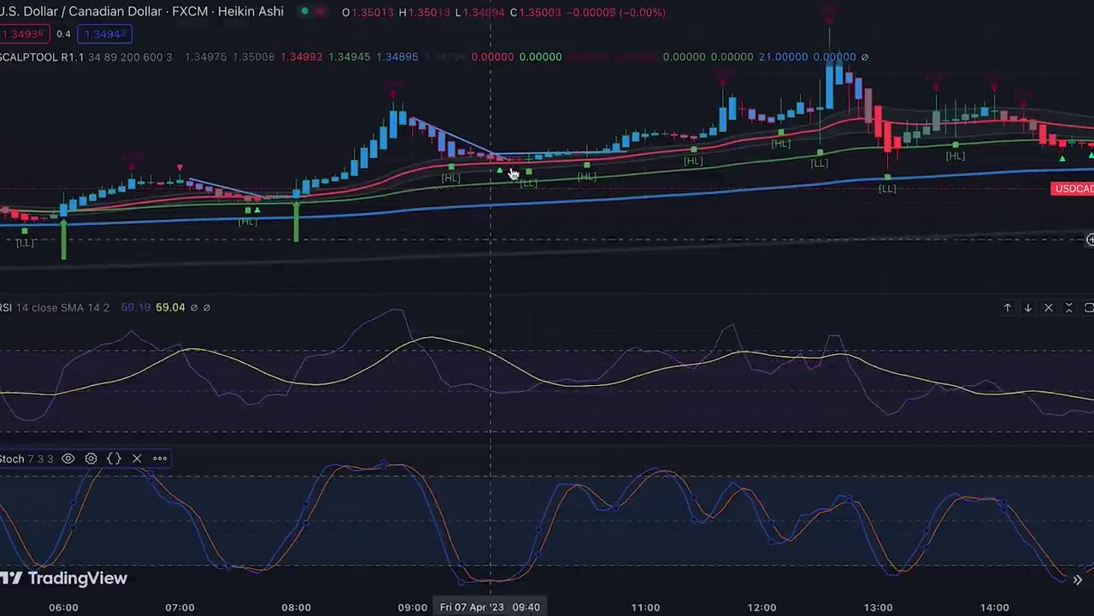
pyautogui.hscroll(5, 786, 158)
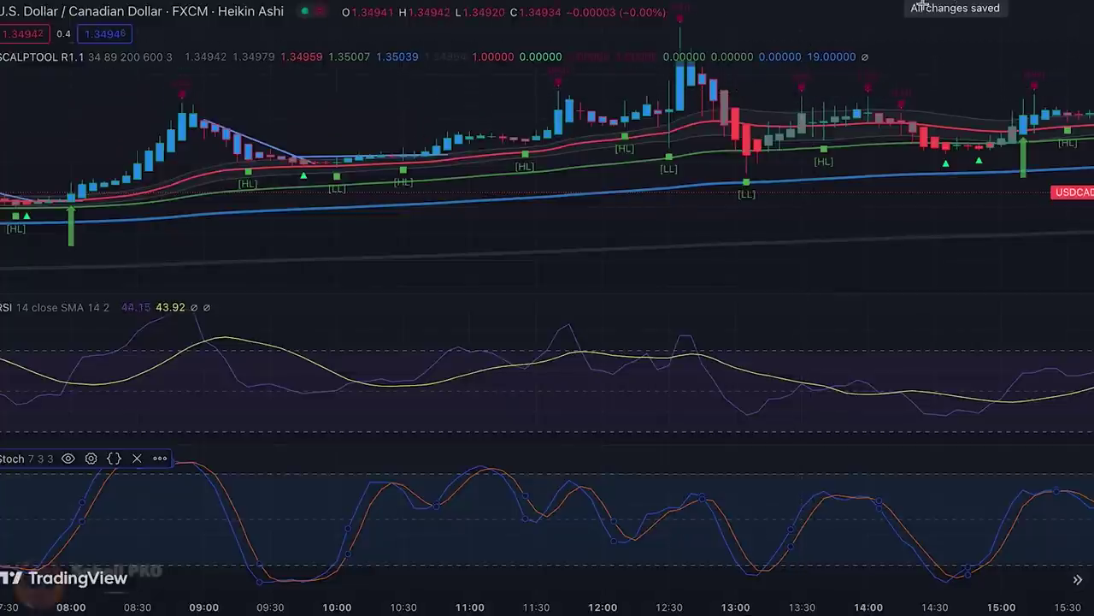
pyautogui.hscroll(2, 906, 117)
pyautogui.hscroll(3, 906, 117)
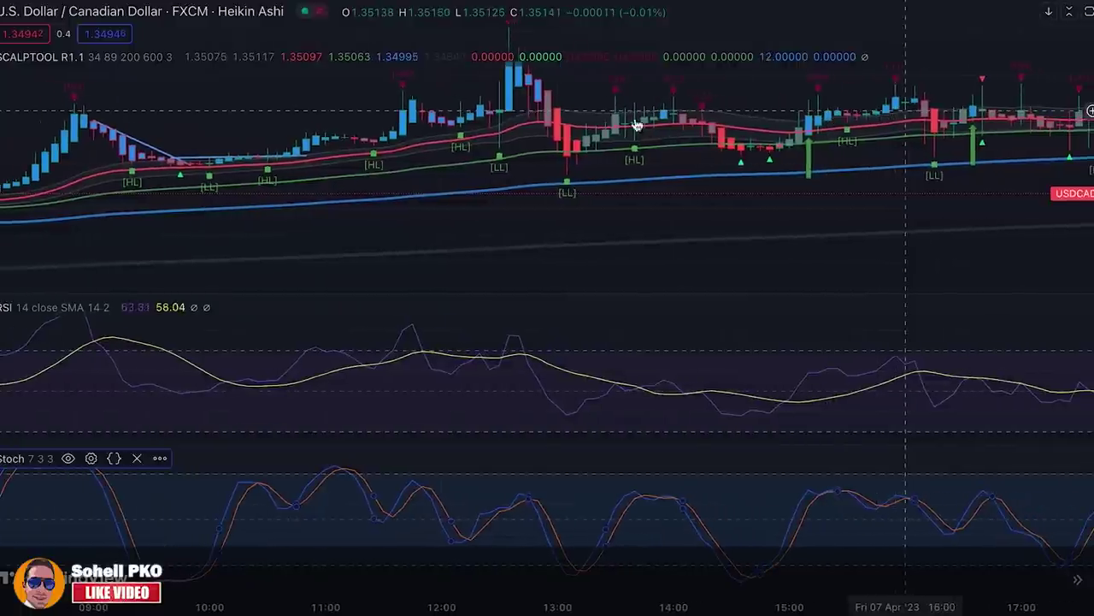
pyautogui.hscroll(3, 718, 143)
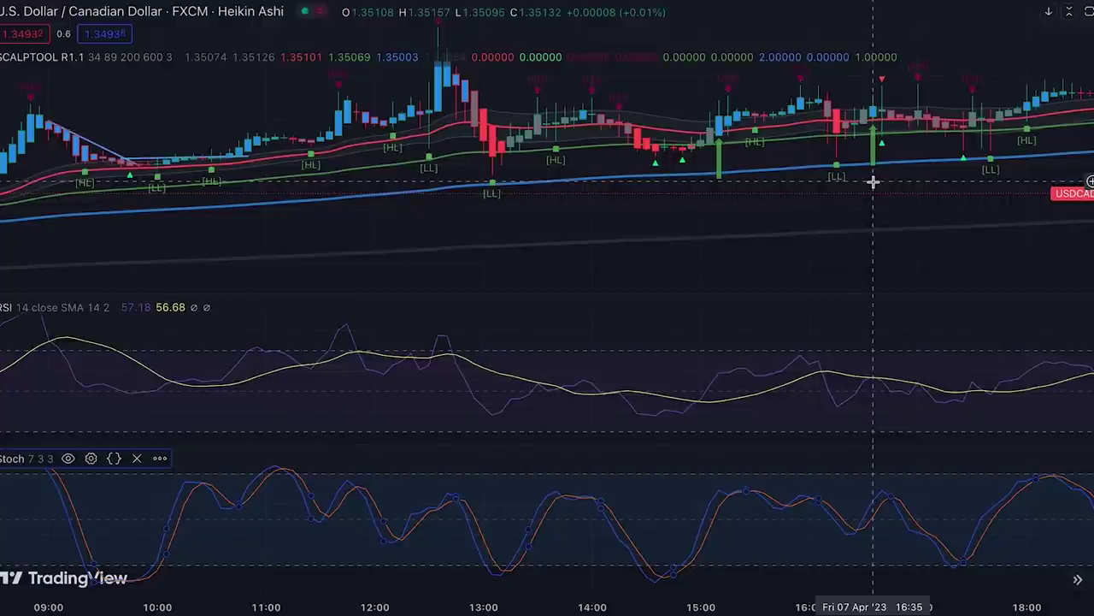
pyautogui.hscroll(-10, 872, 182)
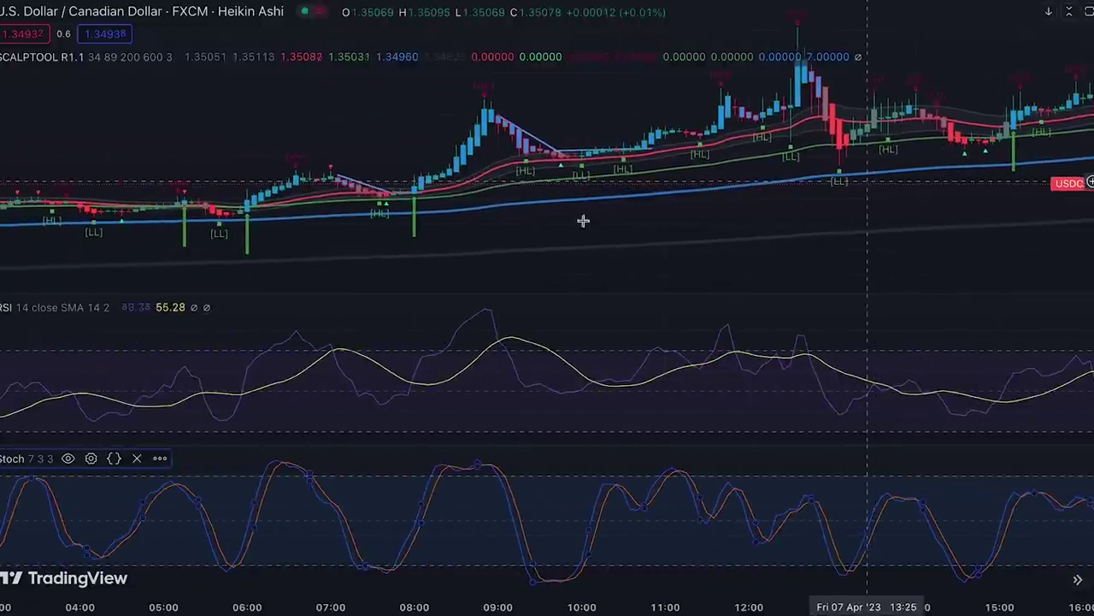